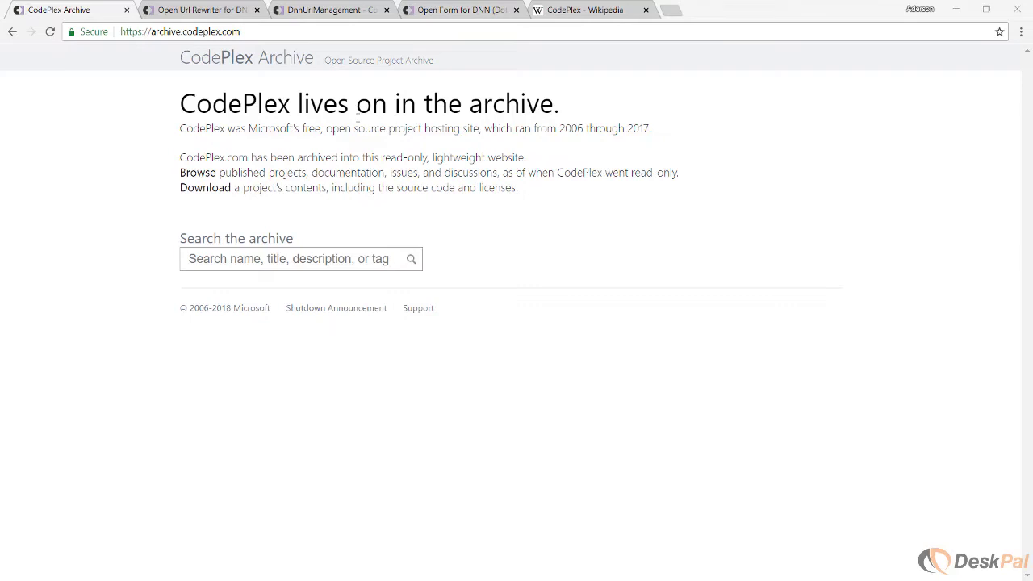
- View the archived CodePlex project pages for DnnUrlManagement, Open Url Rewriter and Open Form
click(329, 10)
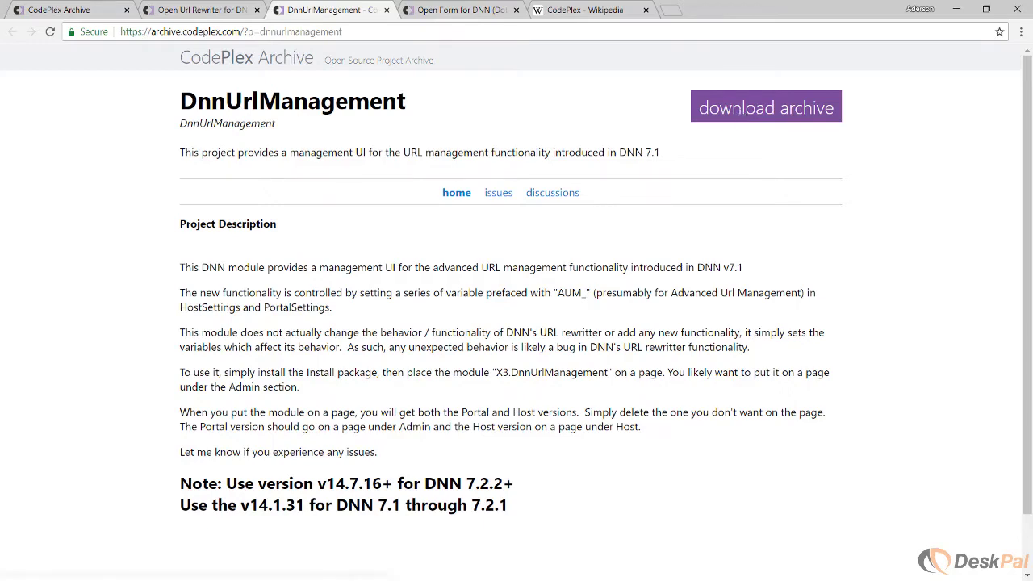
click(220, 11)
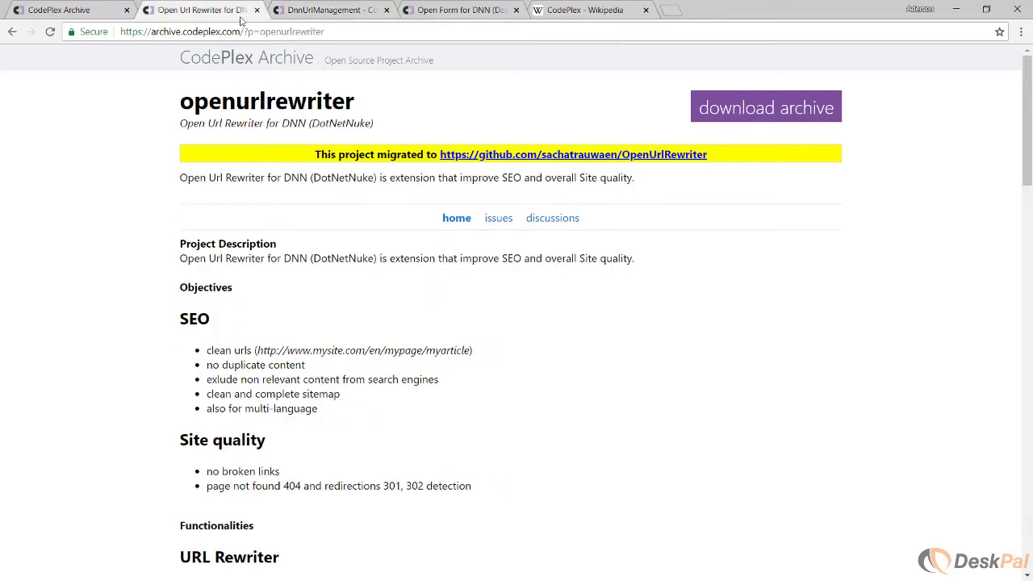
click(311, 10)
click(440, 10)
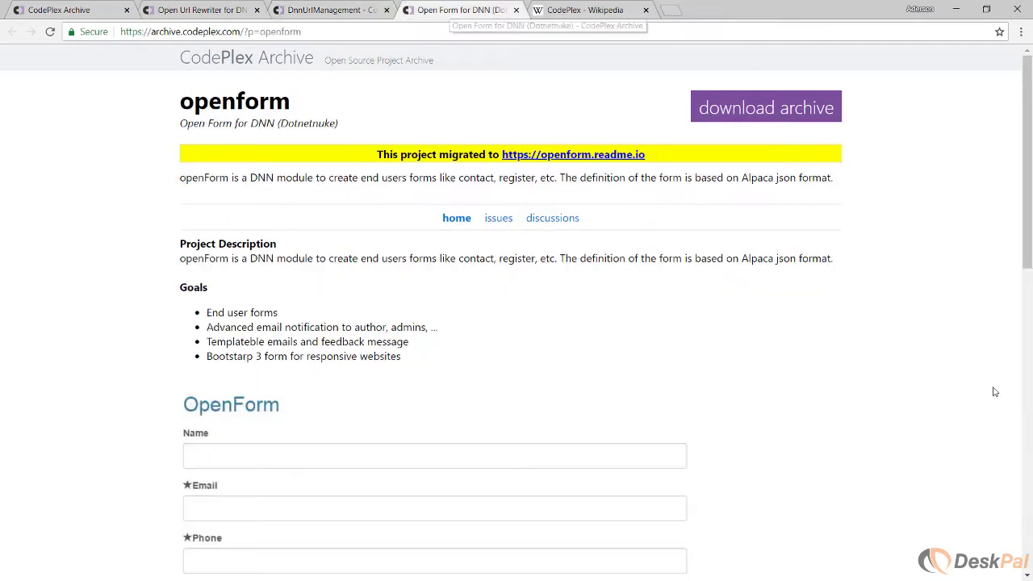
- Switch to the codeplex folder in File Explorer, select the three project zip files together, and minimise the folder window
key(alt+Tab)
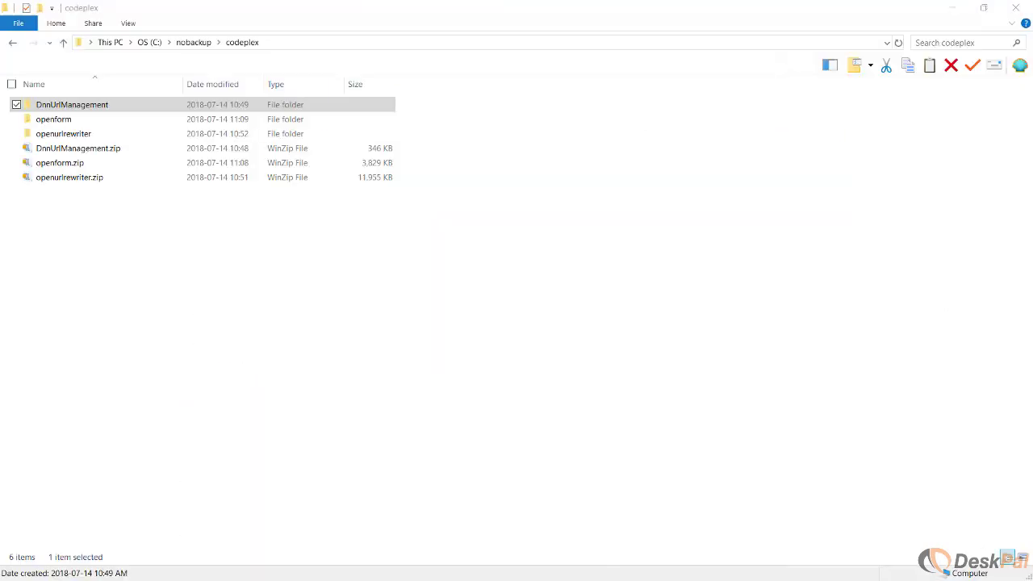
click(186, 227)
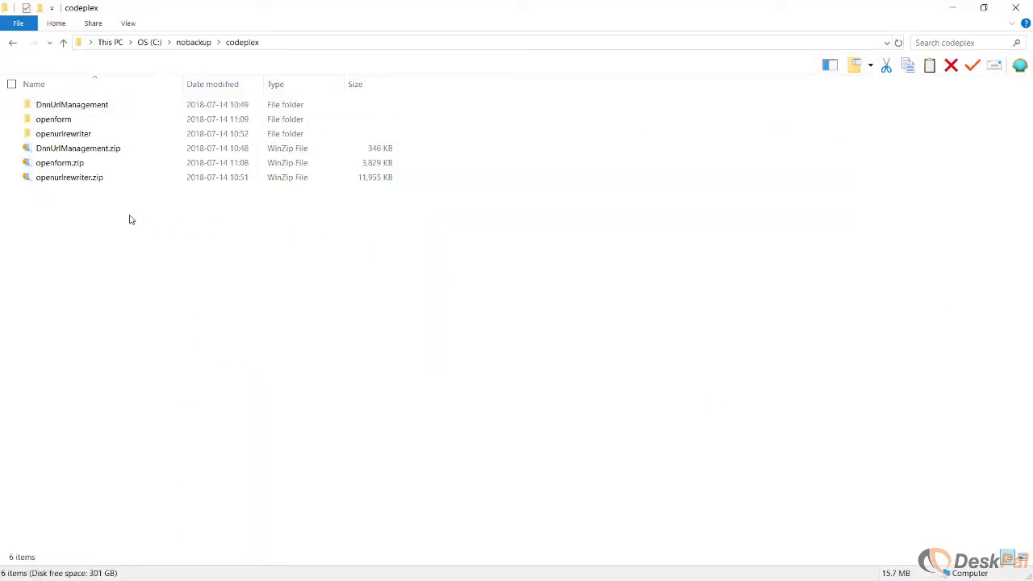
drag(129, 218, 89, 143)
click(140, 250)
drag(138, 247, 35, 156)
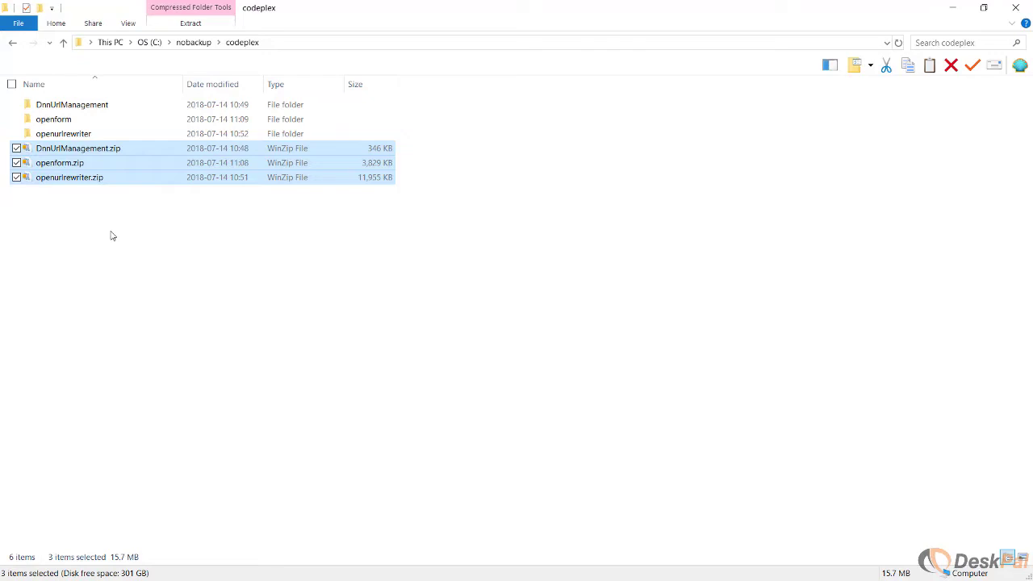
click(951, 8)
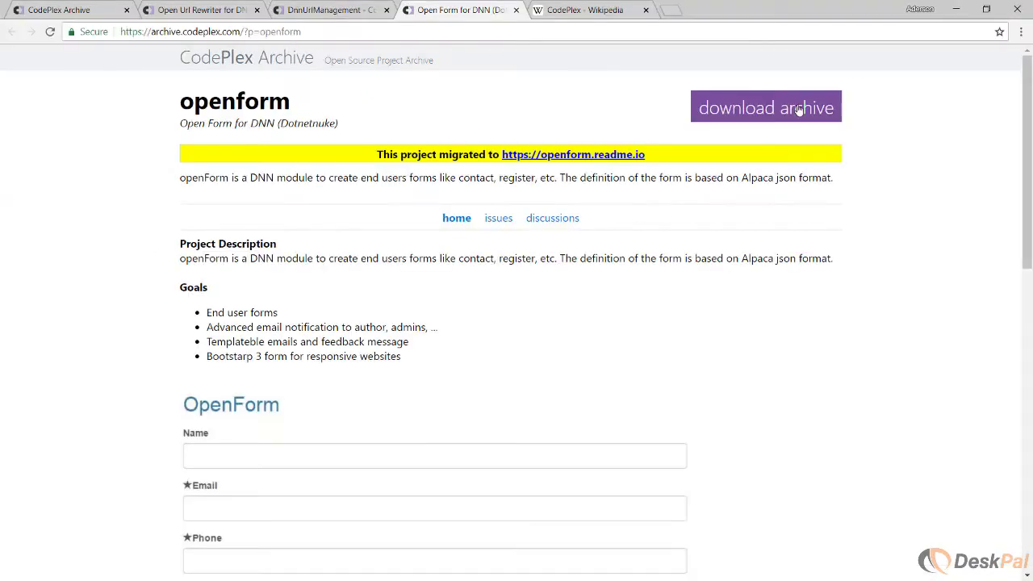
- Revisit the openurlrewriter project page and check openurlrewriter.zip and DnnUrlManagement.zip in the codeplex folder
click(322, 16)
key(ctrl+shift+Tab)
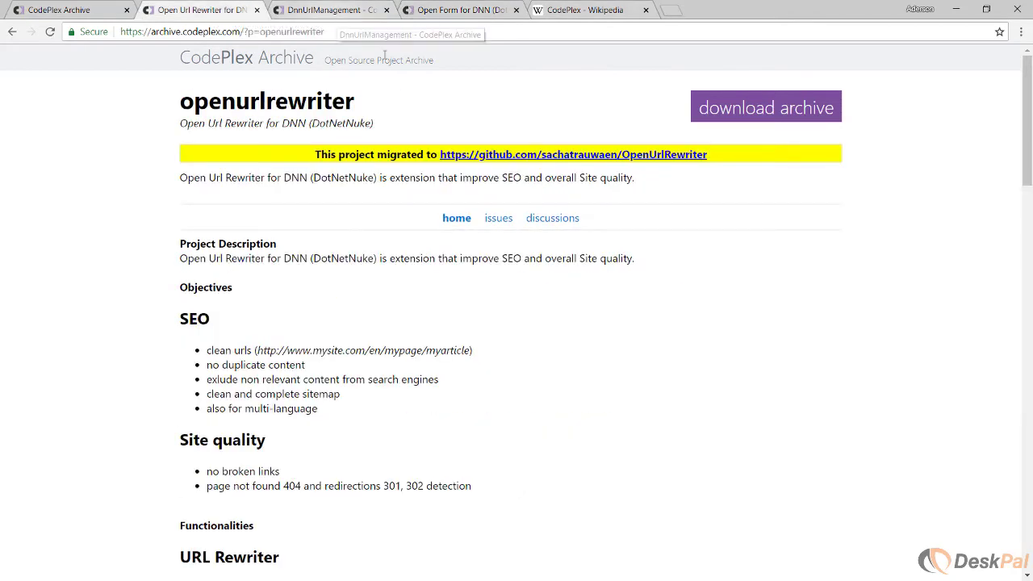
key(alt+Tab)
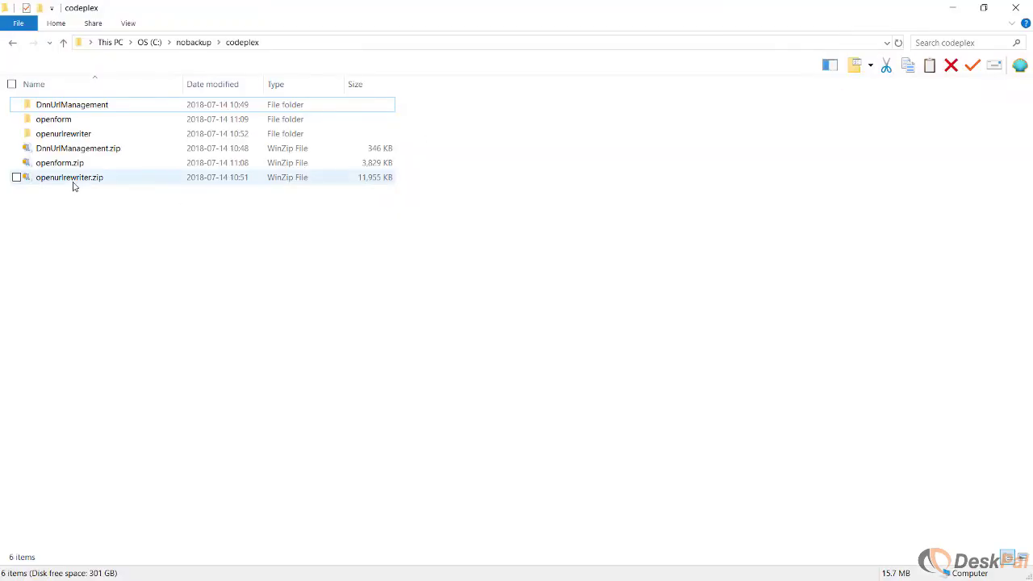
click(74, 181)
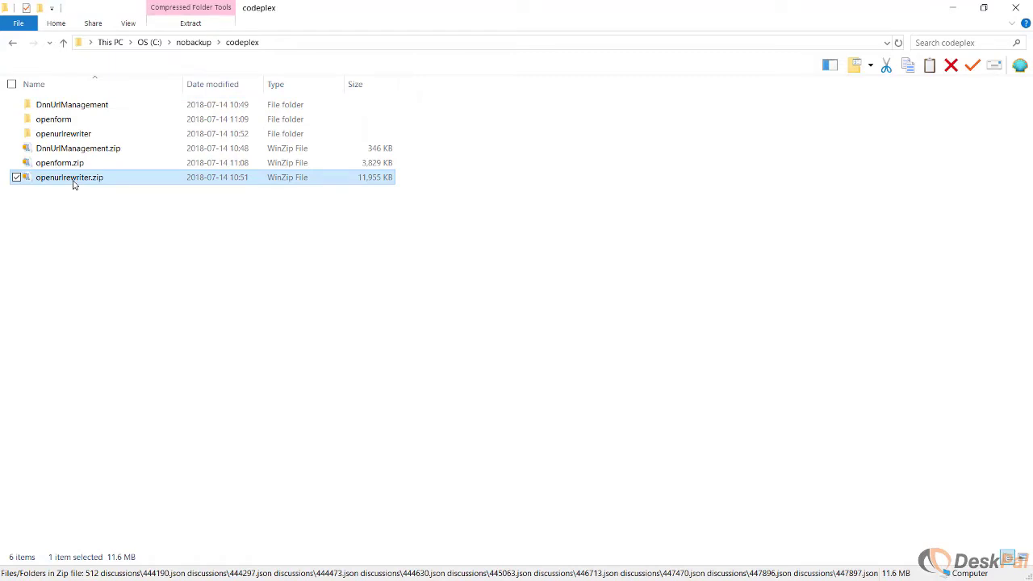
click(89, 149)
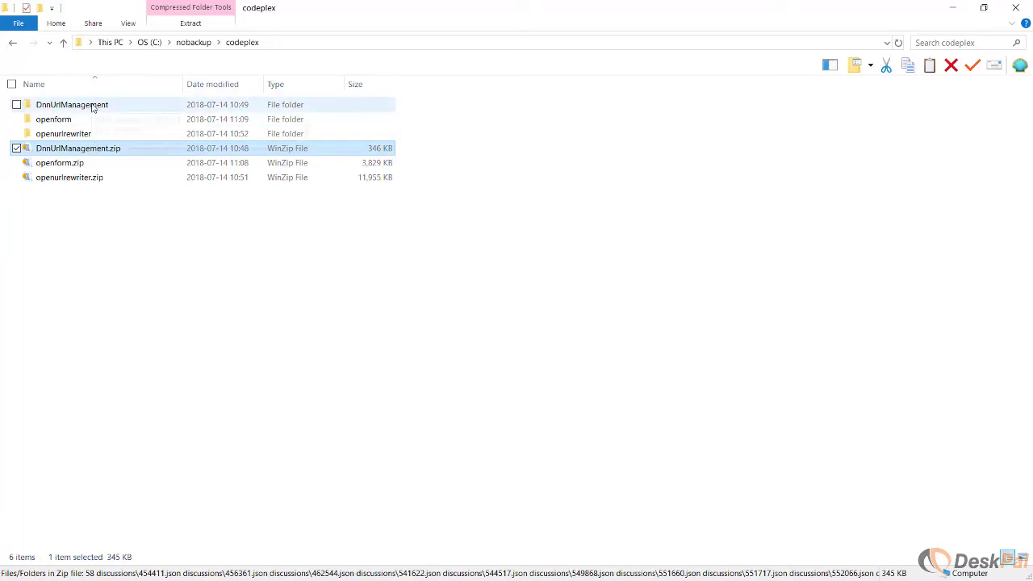
- Open the extracted DnnUrlManagement folder and look inside its sourceCode subfolder
mouse_move(93, 107)
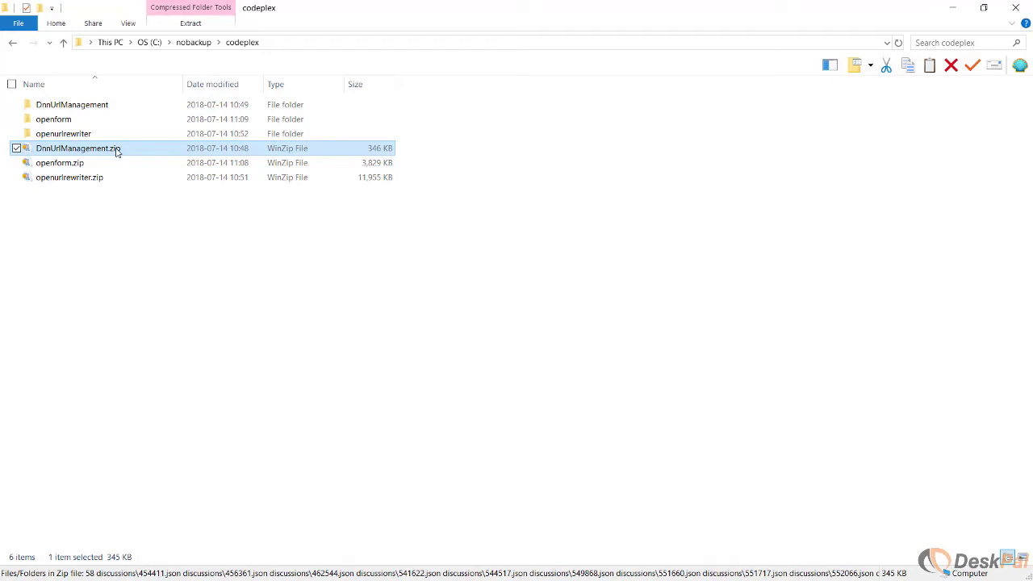
click(107, 109)
double_click(106, 109)
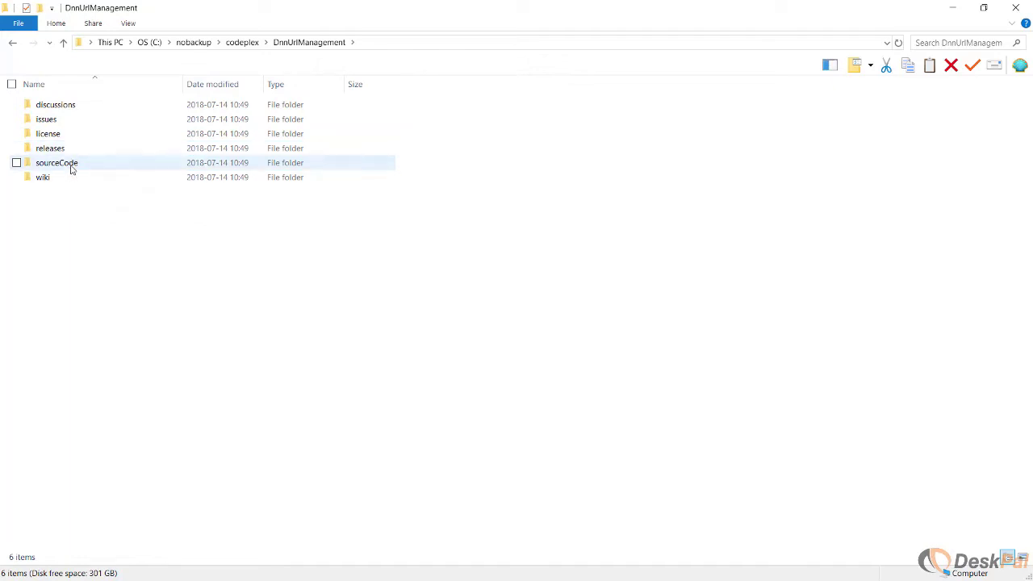
mouse_move(71, 168)
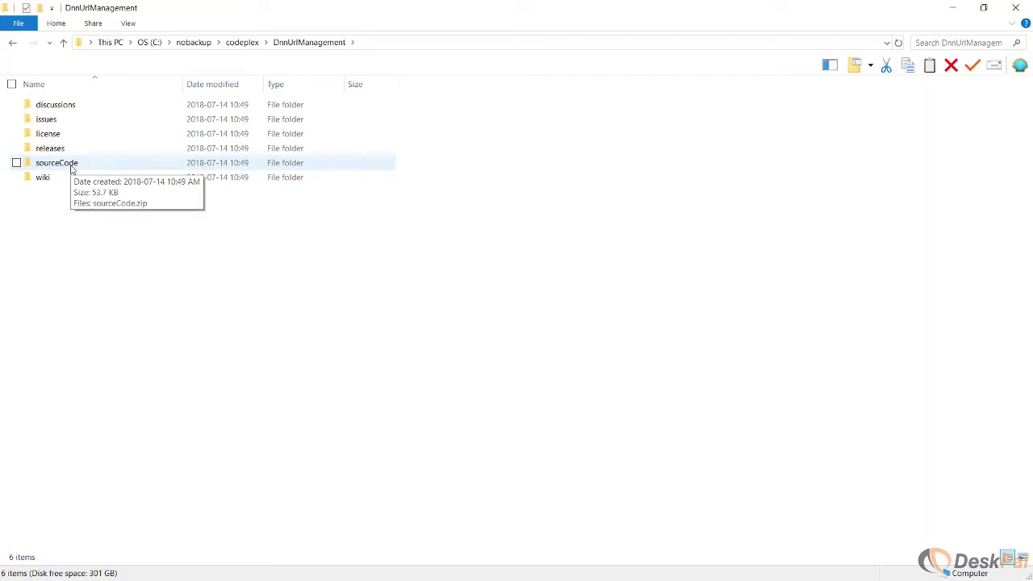
double_click(71, 166)
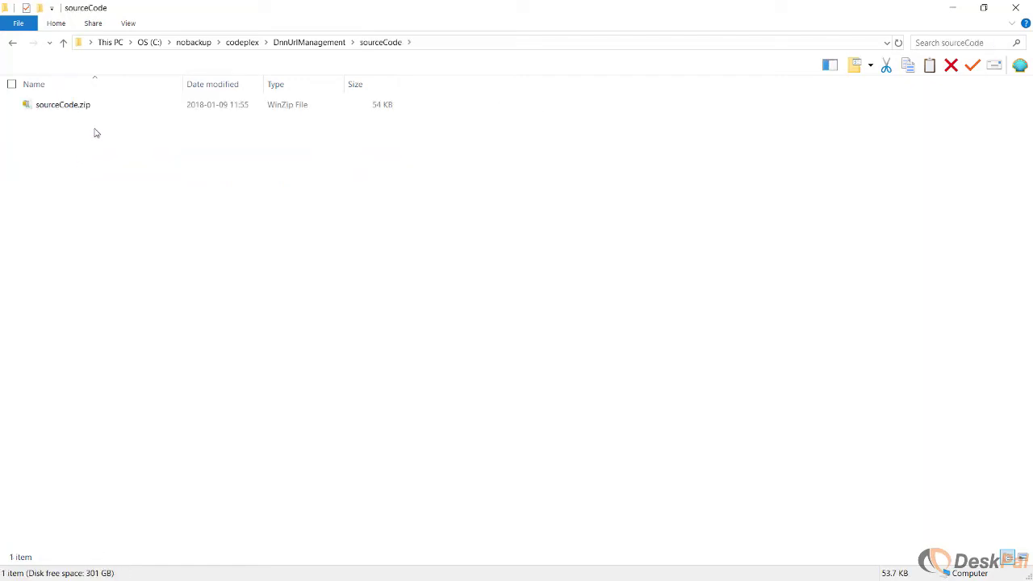
- Go to the releases subfolder of DnnUrlManagement and open releaseList.json in Notepad++
click(324, 45)
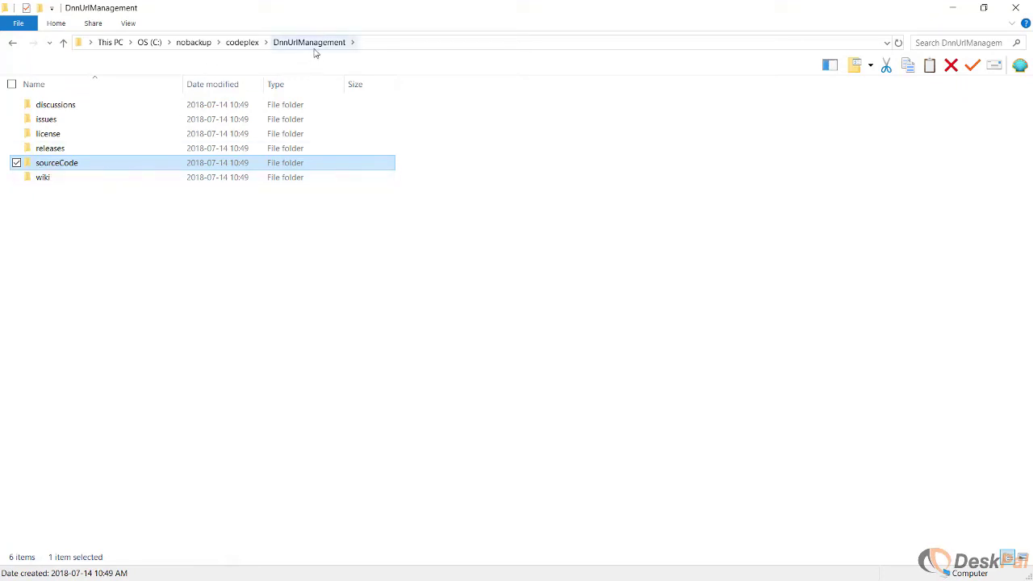
double_click(61, 152)
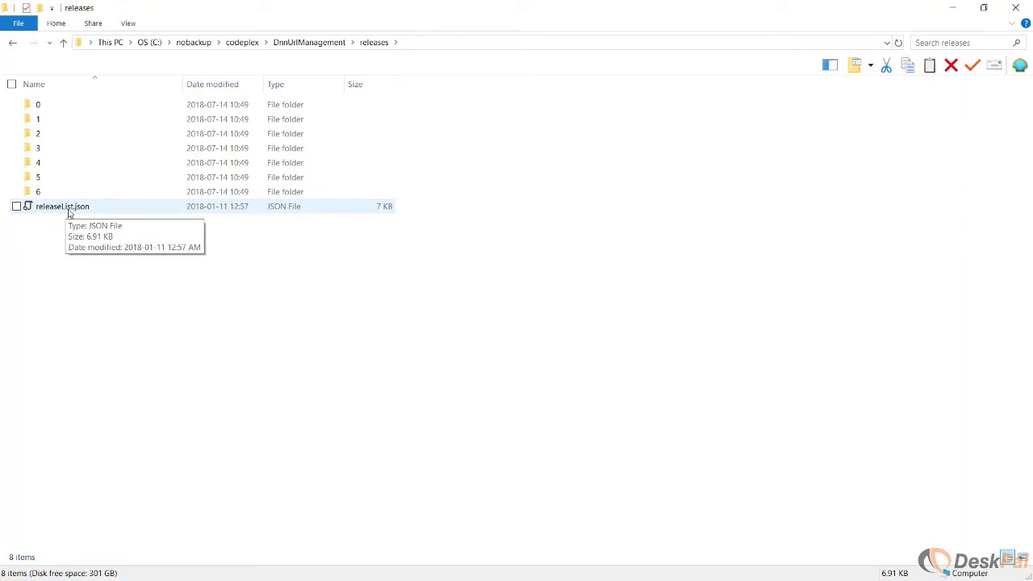
right_click(71, 214)
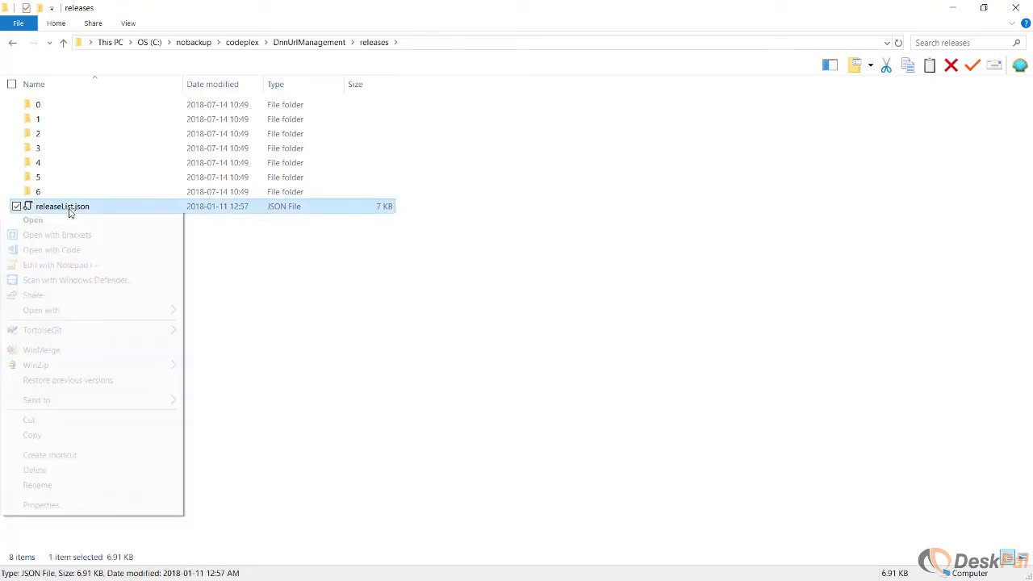
click(110, 266)
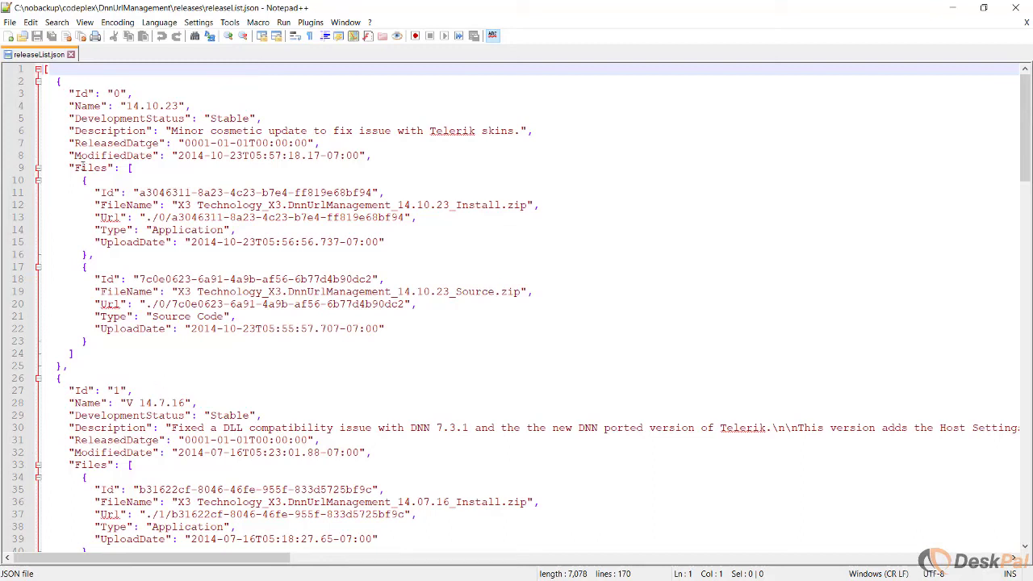
- Locate the release entries with Id 0 and 1, and restore the Notepad++ window to a smaller size beside the numbered release folders
click(82, 94)
click(83, 390)
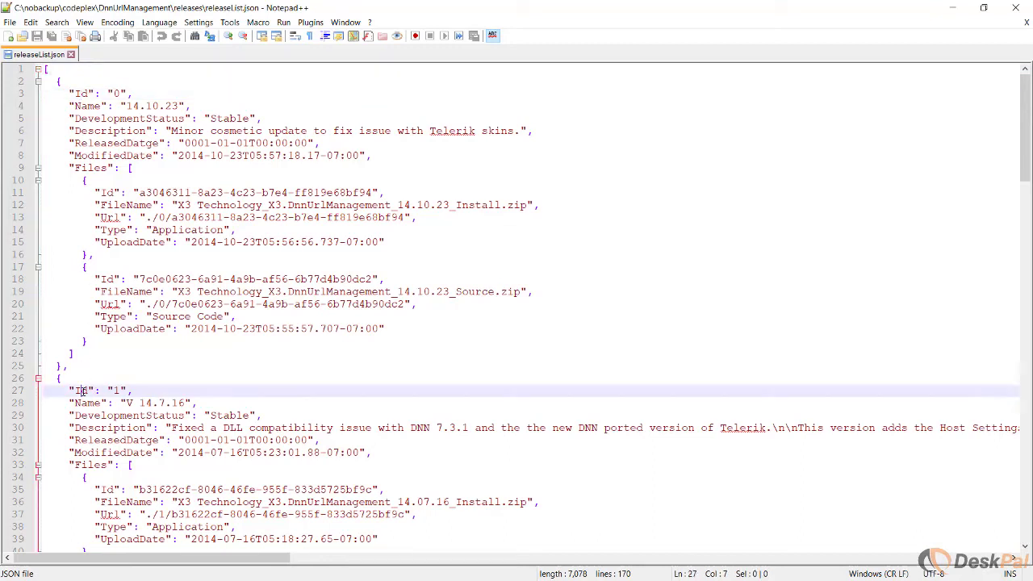
drag(421, 11, 398, 51)
click(350, 145)
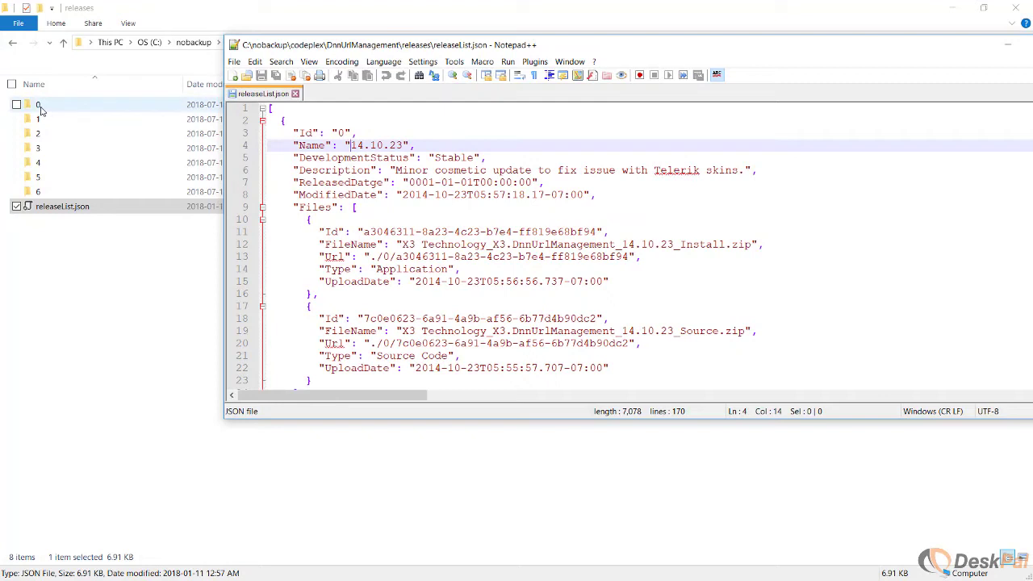
- Examine the release dates, ModifiedDate and file entries of release Id 0 in releaseList.json
click(331, 182)
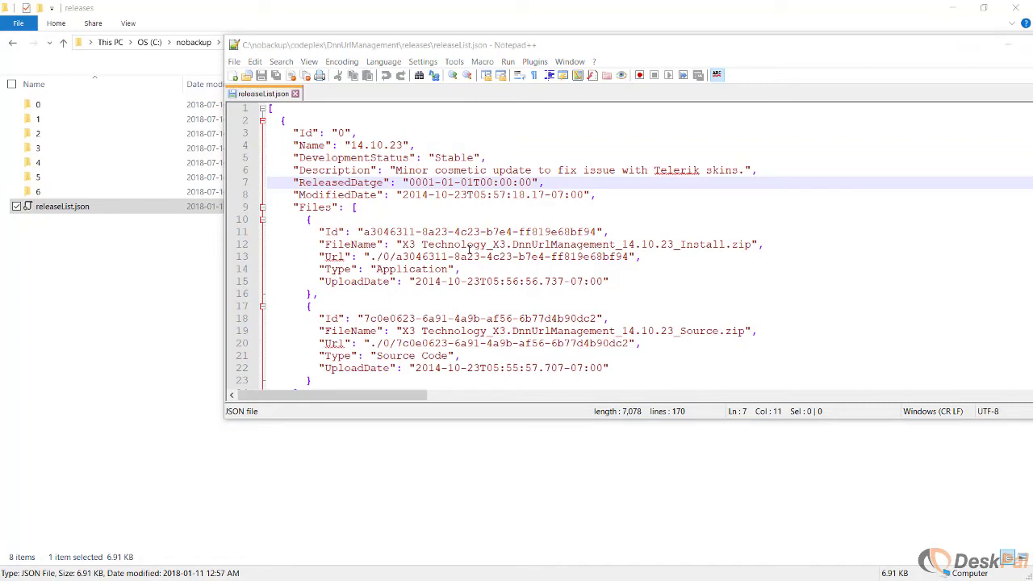
click(421, 194)
click(339, 132)
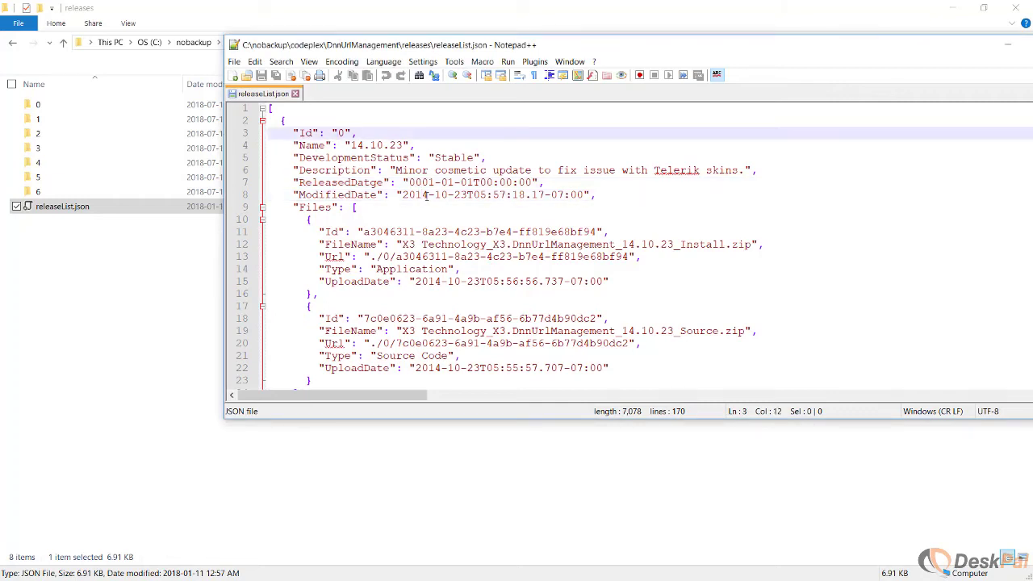
drag(403, 197, 554, 197)
scroll(516, 242, down, 2)
click(311, 219)
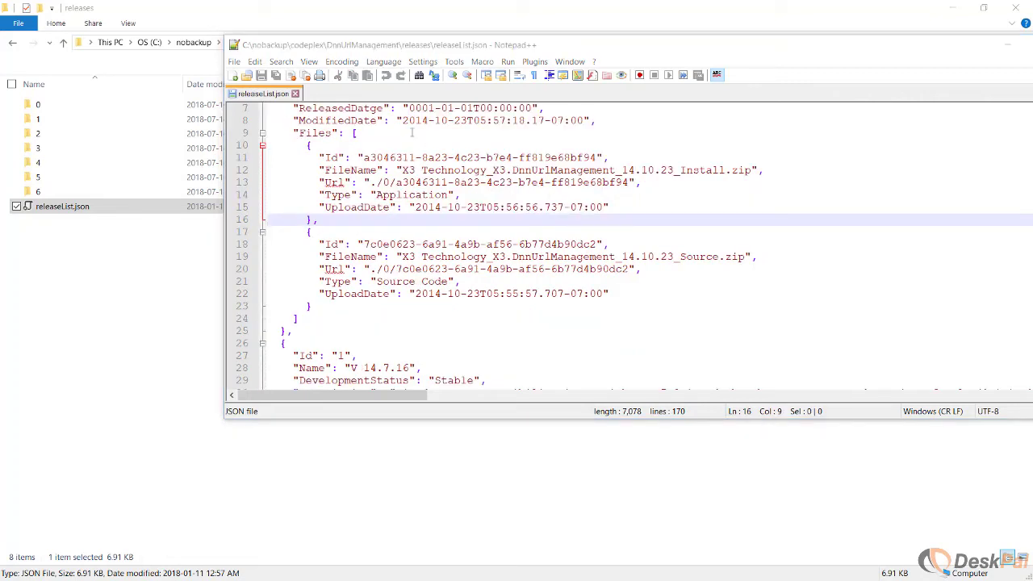
drag(402, 121, 471, 120)
click(498, 157)
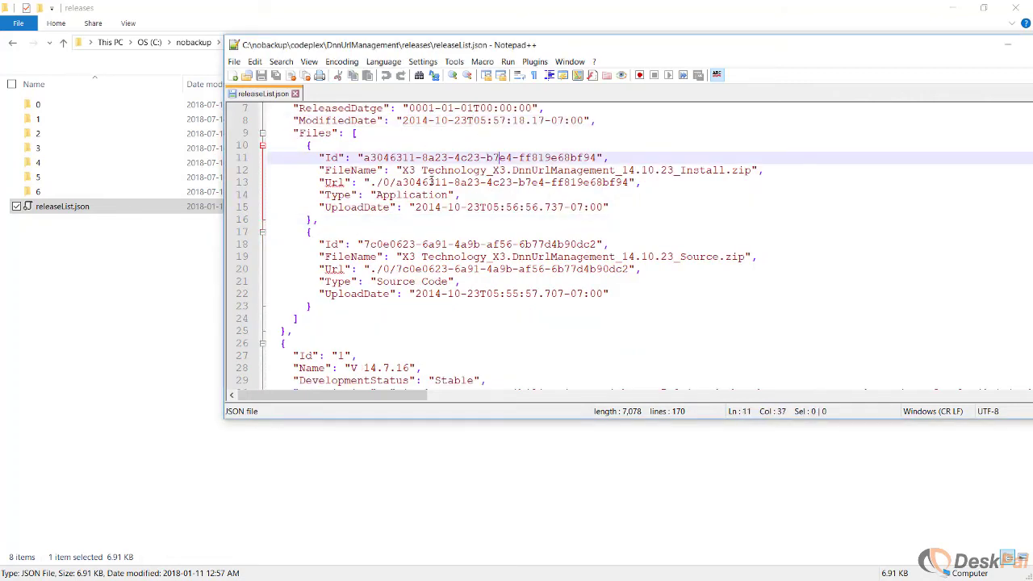
scroll(380, 169, up, 2)
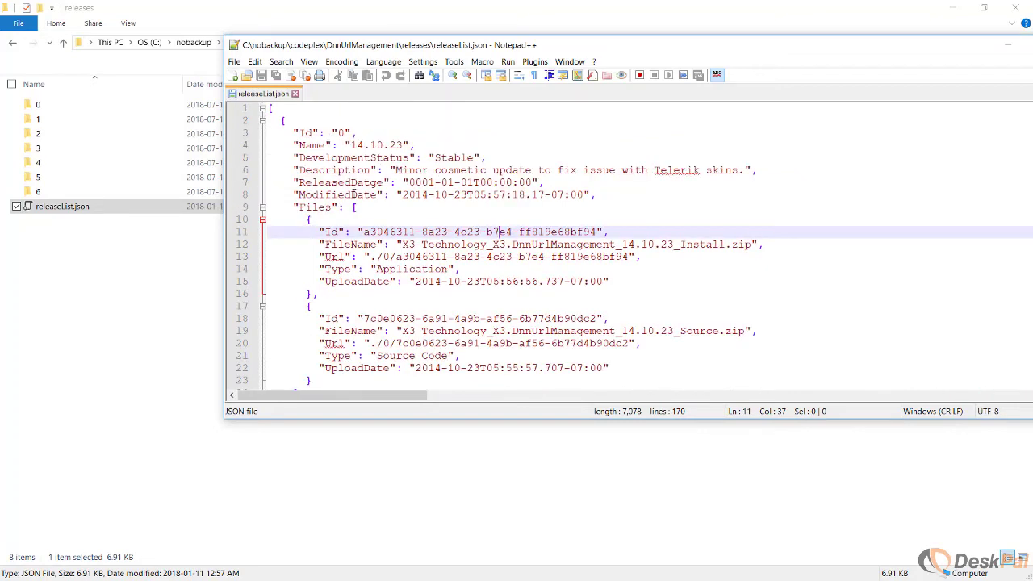
- Examine the Files list, Name and ModifiedDate of release Id 0, and the folder path in the Install.zip entry's Url
click(357, 220)
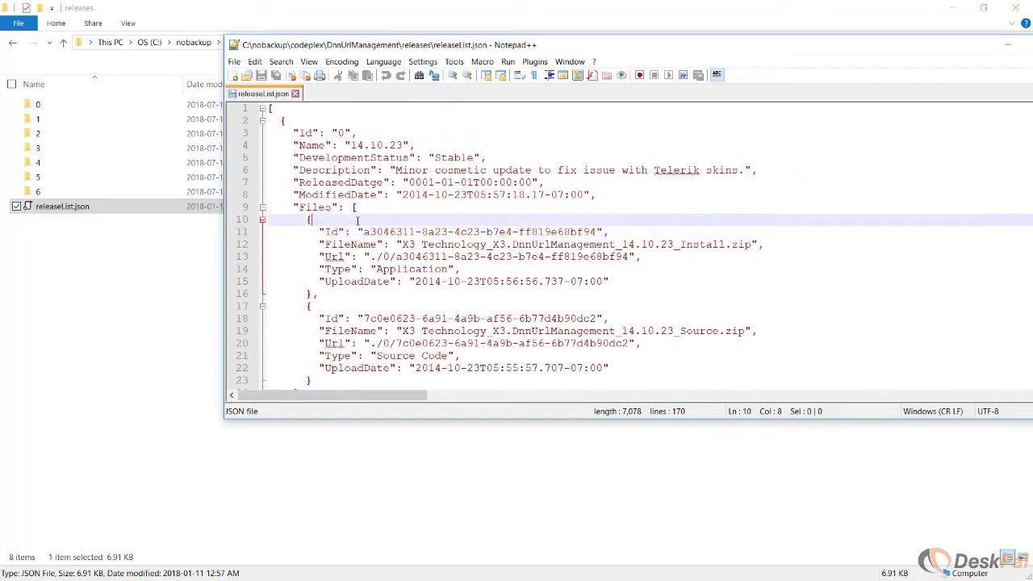
double_click(311, 208)
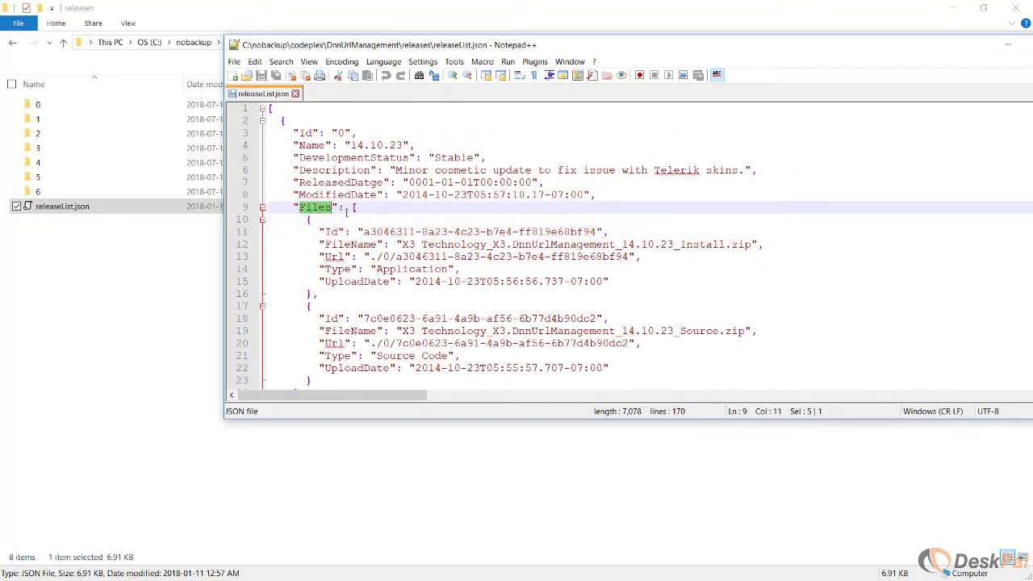
click(356, 146)
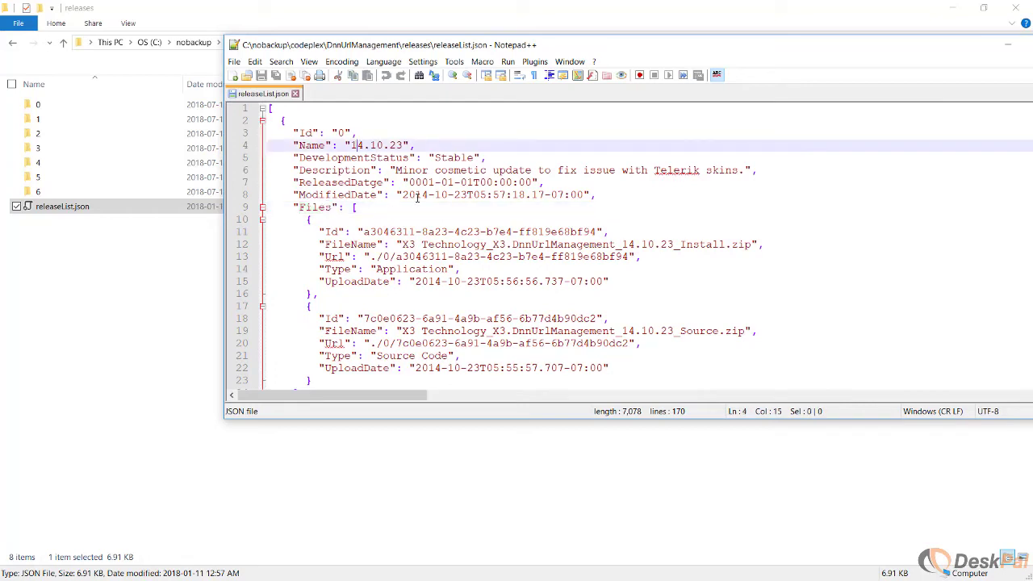
drag(404, 194, 474, 194)
click(416, 256)
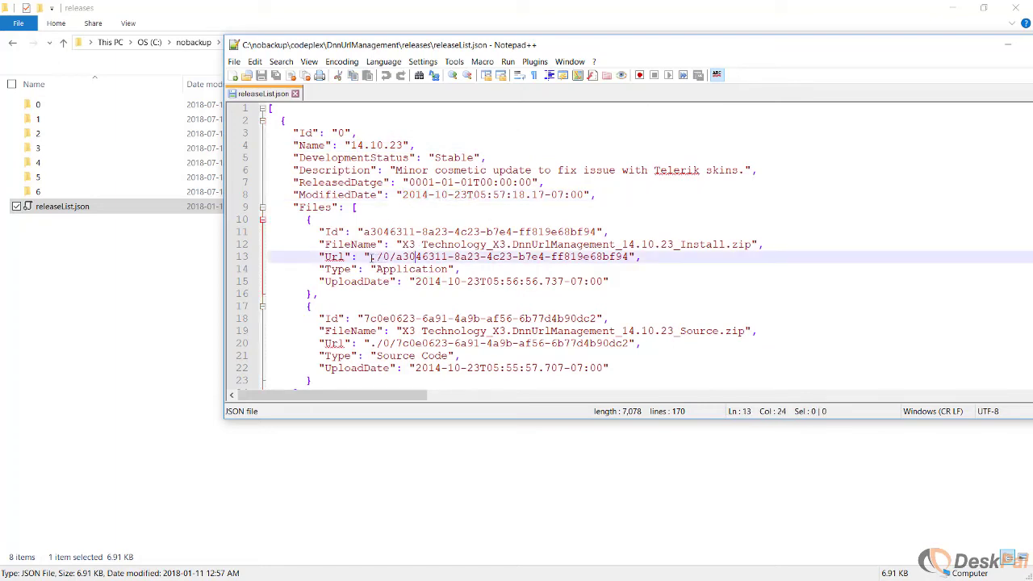
drag(369, 256, 395, 256)
click(389, 257)
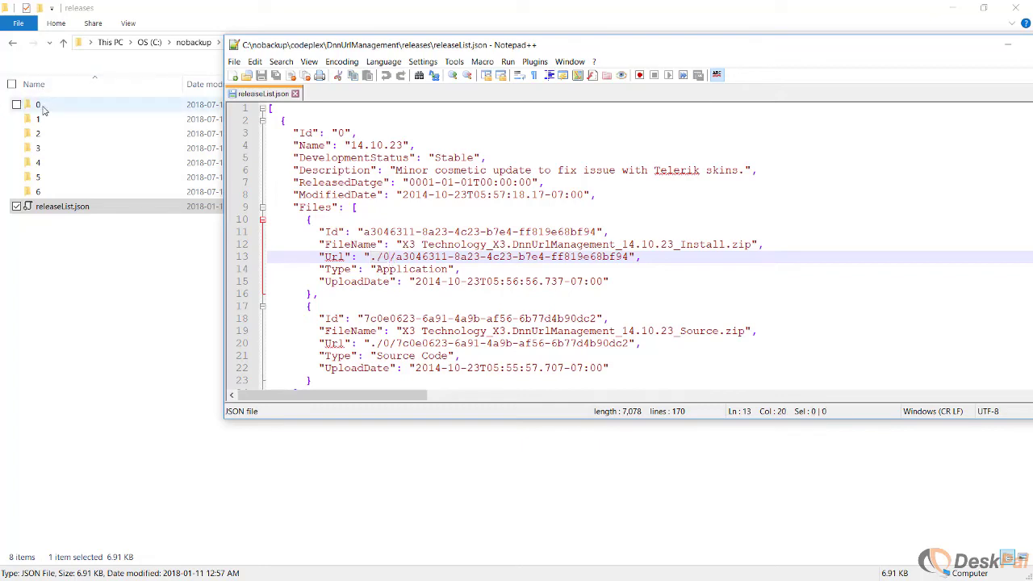
- Open release folder 0 and compare its file names with the identifier in the Install.zip entry's Url in releaseList.json
double_click(45, 109)
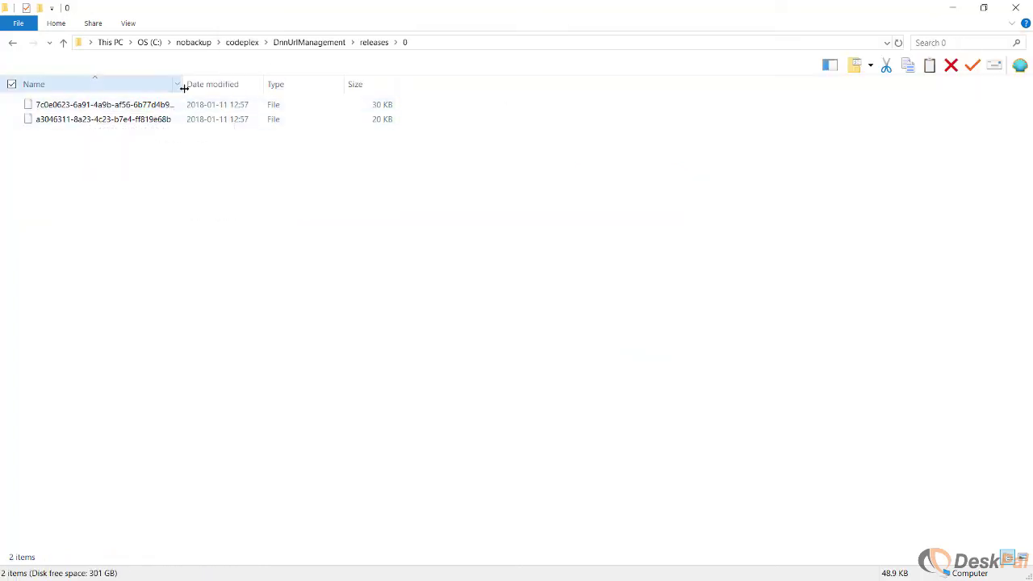
click(115, 106)
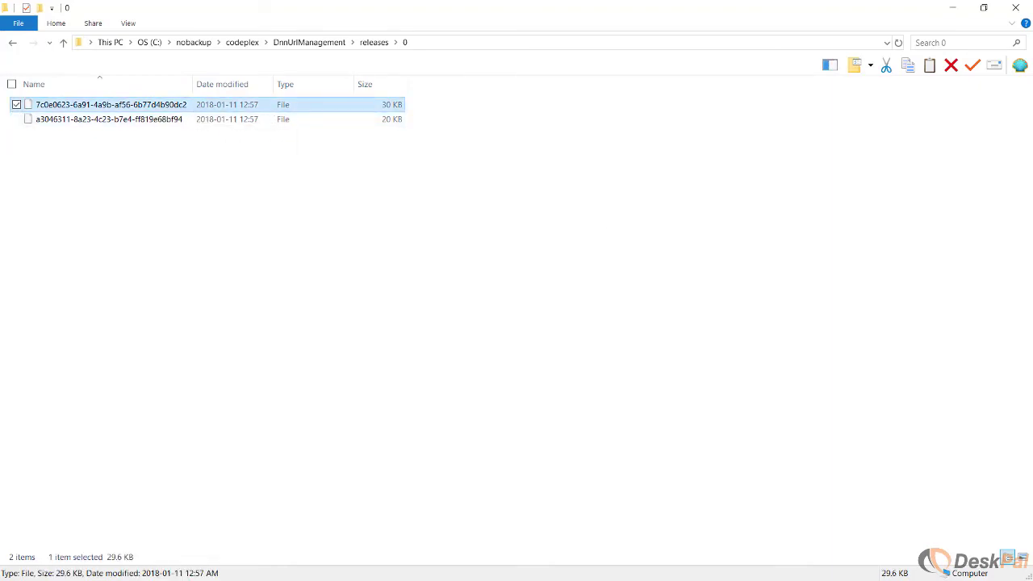
key(alt+Tab)
click(459, 232)
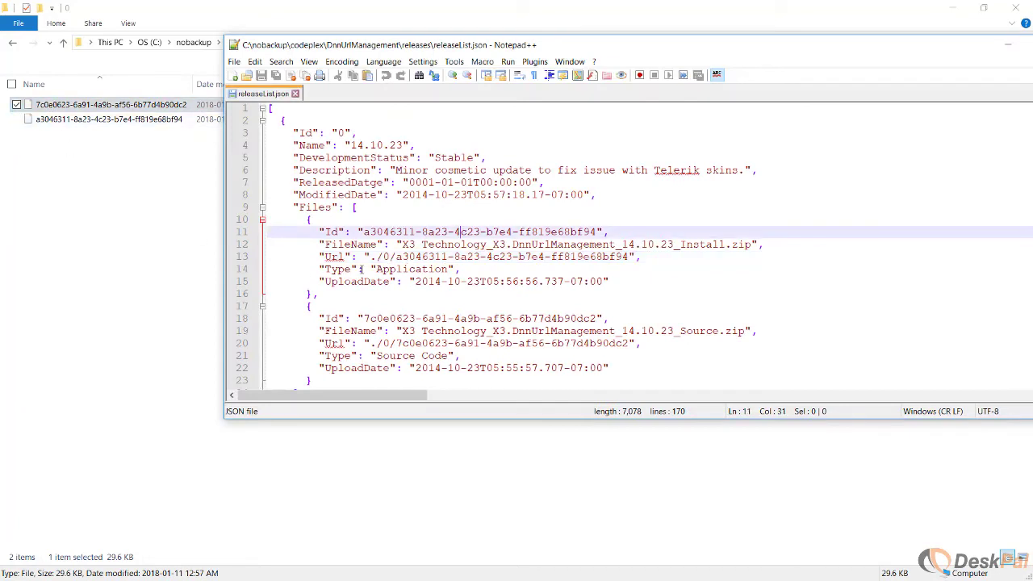
drag(395, 257, 627, 257)
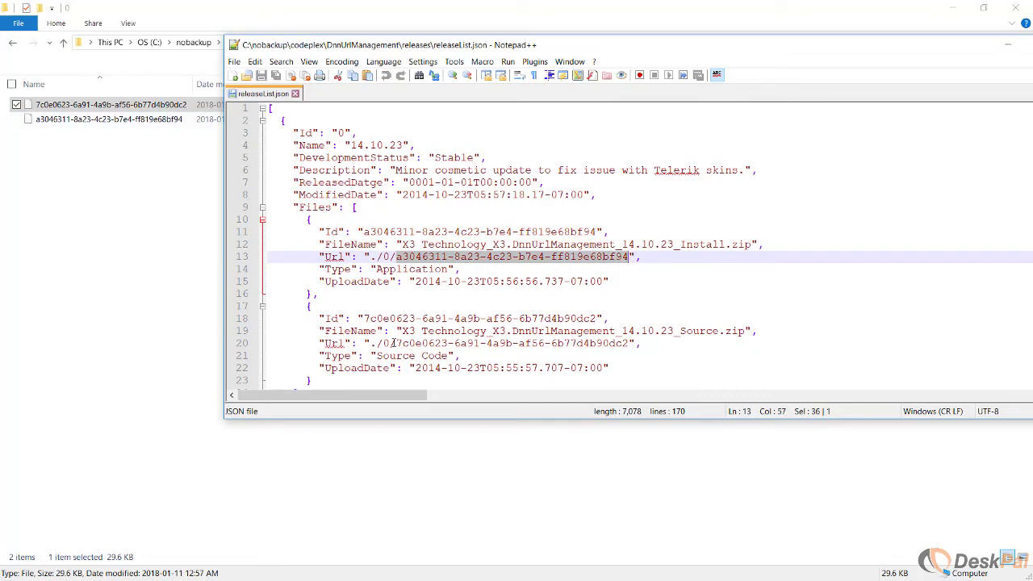
- Compare the identifier in the Source.zip entry's Url of release Id 0 with the file names in release folder 0
drag(396, 342, 628, 343)
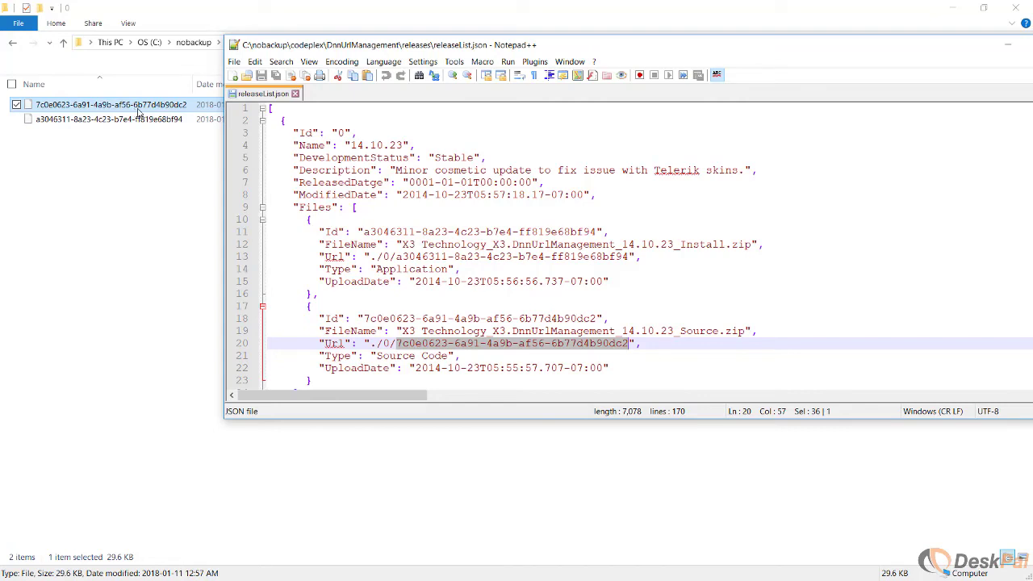
click(541, 271)
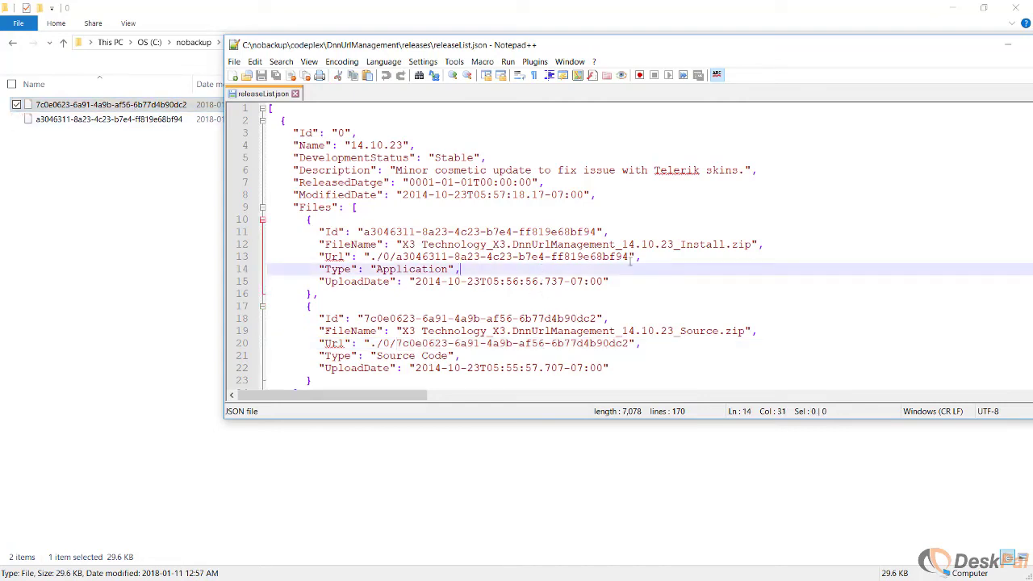
- Copy the Install.zip entry's FileName value, X3 Technology_X3.DnnUrlManagement_14.10.23_Install.zip, from release Id 0
click(395, 244)
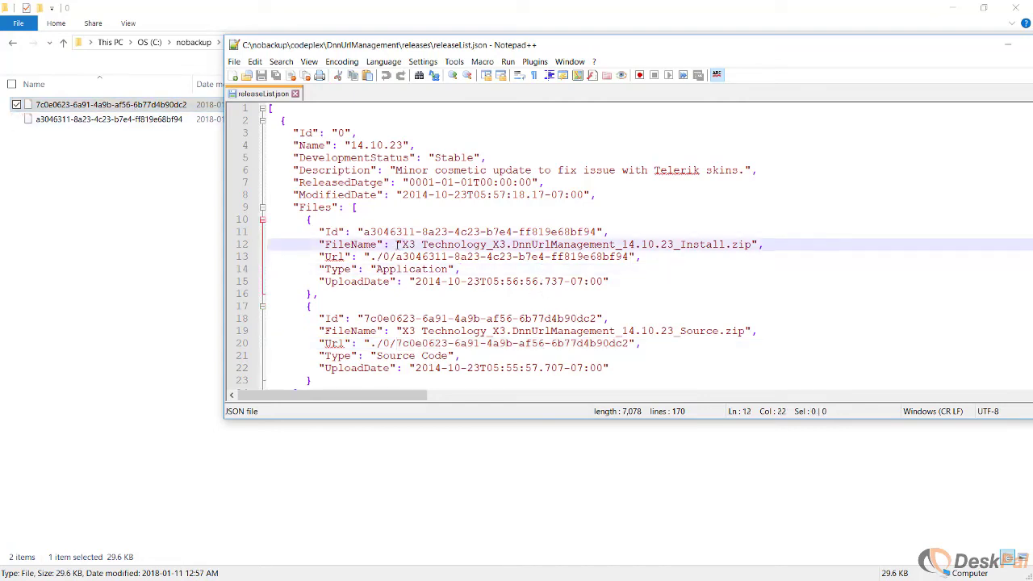
double_click(333, 245)
drag(401, 244, 750, 244)
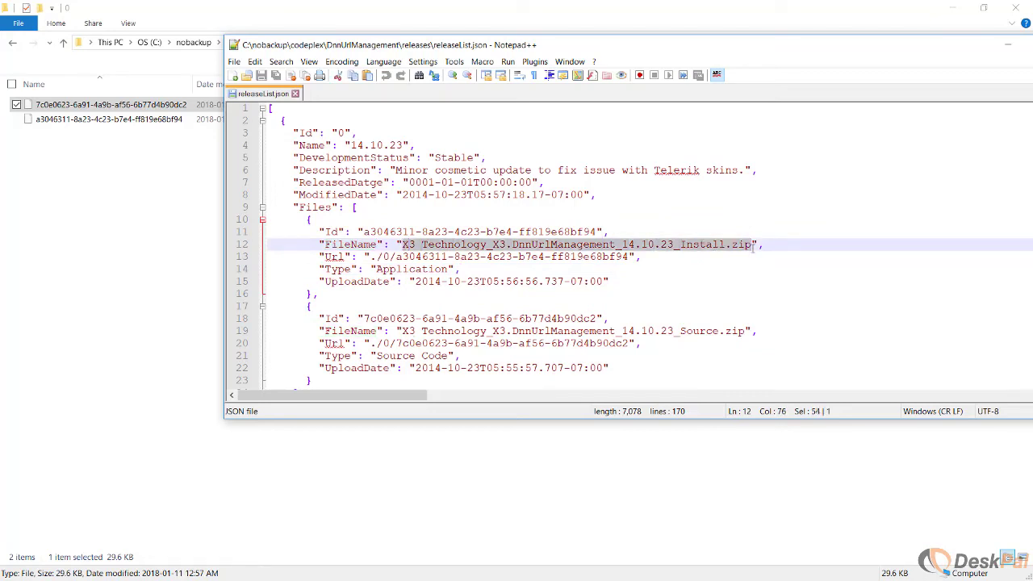
right_click(740, 250)
click(758, 266)
- In release folder 0, rename the file starting with a3046311 as X3 Technology_X3.DnnUrlManagement_14.10.23_Install.zip and fit the Name column to its contents
click(184, 120)
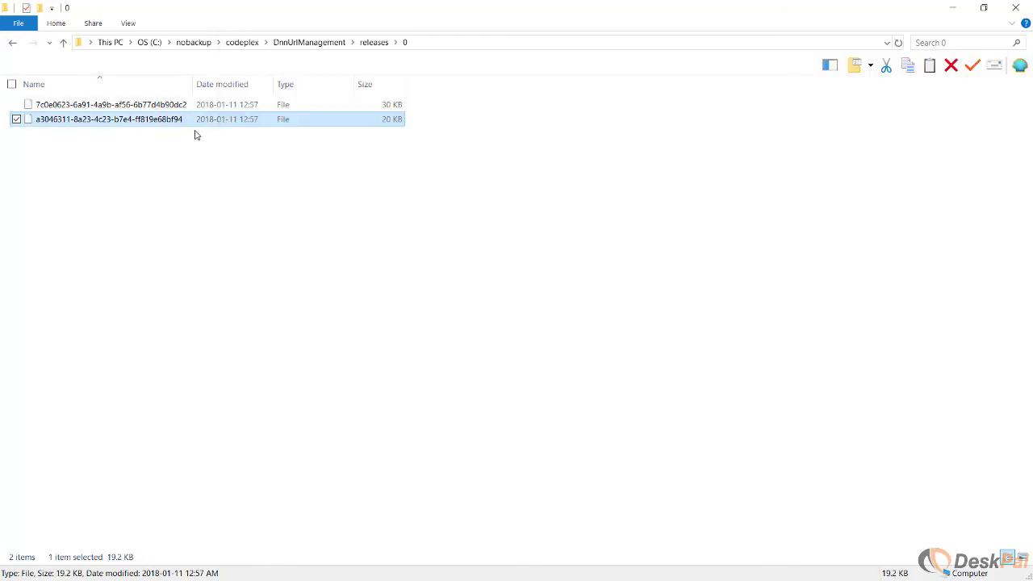
key(F2)
key(ctrl+v)
key(Return)
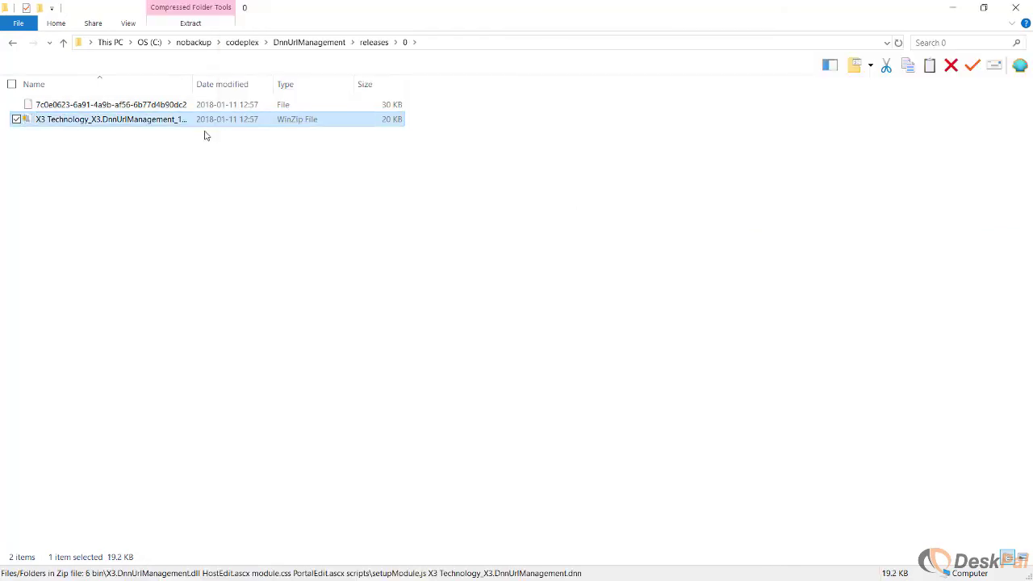
double_click(193, 84)
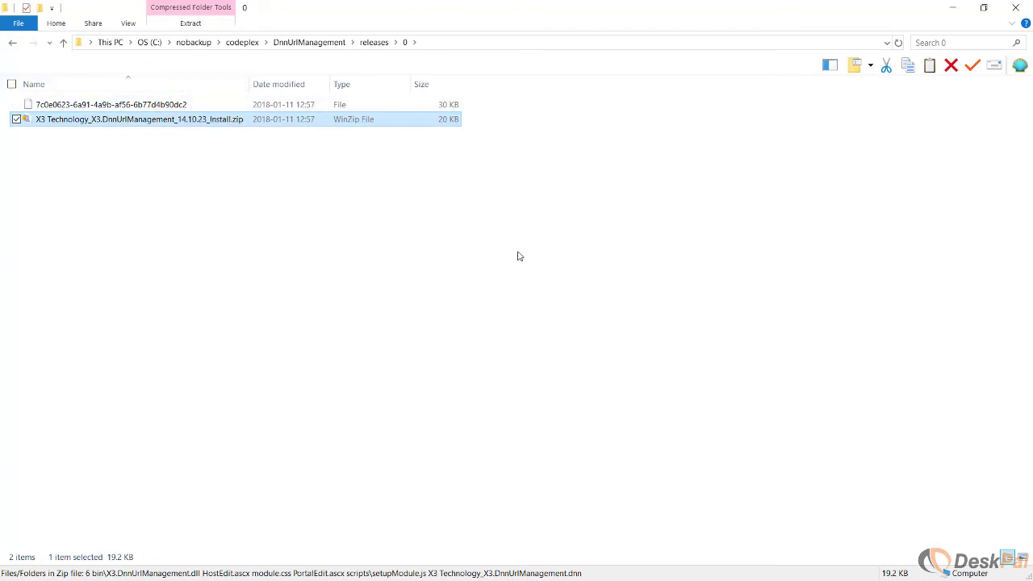
- Copy the Source.zip entry's FileName value, X3 Technology_X3.DnnUrlManagement_14.10.23_Source.zip, from release Id 0 in releaseList.json in Notepad++
key(alt+Tab)
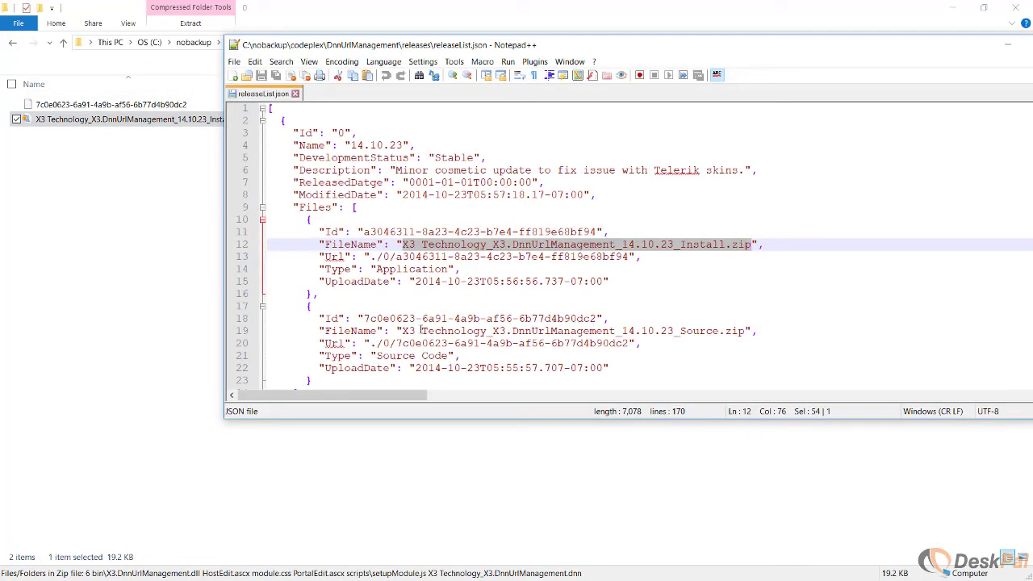
click(401, 330)
drag(402, 331, 436, 331)
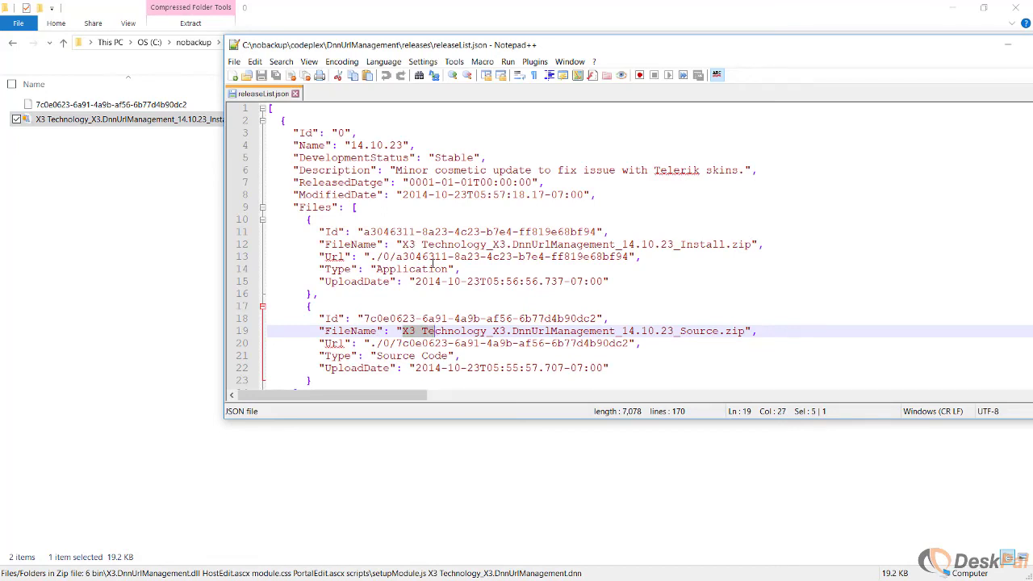
click(404, 330)
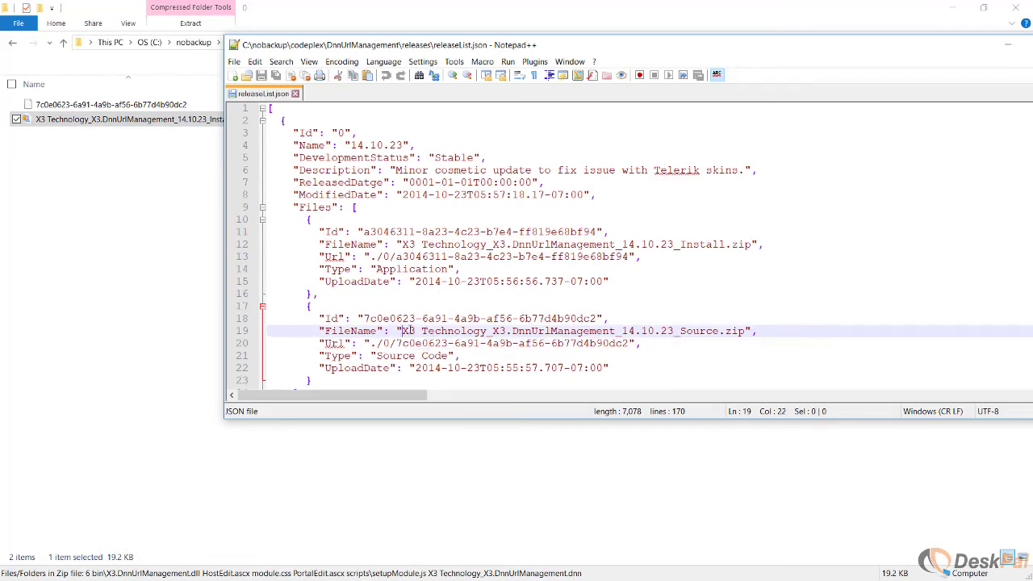
drag(407, 330, 743, 331)
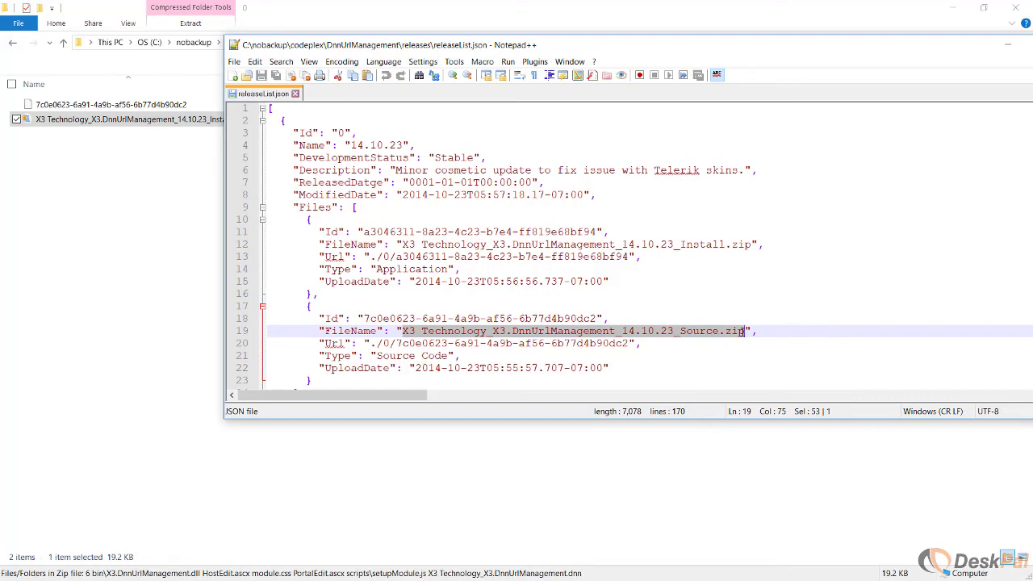
right_click(716, 333)
click(734, 354)
- Rename the file starting with 7c0e0623 as X3 Technology_X3.DnnUrlManagement_14.10.23_Source.zip and fit the Name column to its contents
click(171, 105)
key(F2)
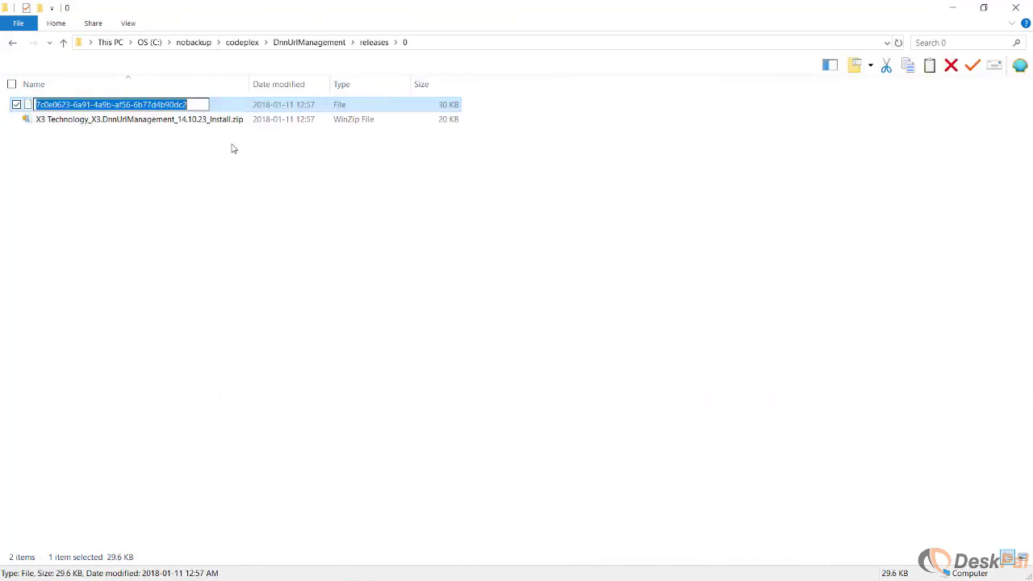
key(ctrl+v)
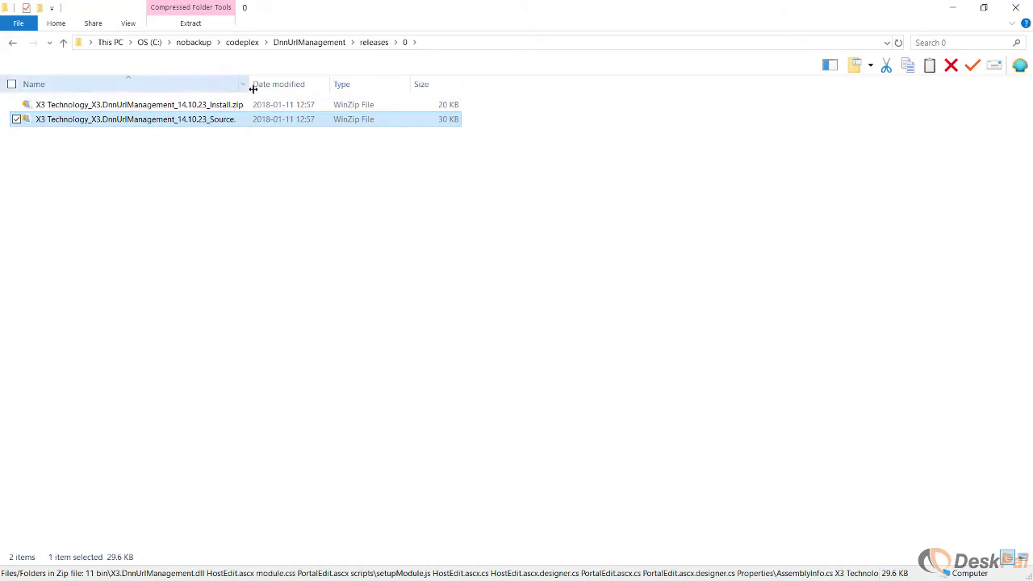
double_click(250, 84)
- Open the renamed Install.zip in WinZip to examine its contents, and close the archive
click(236, 109)
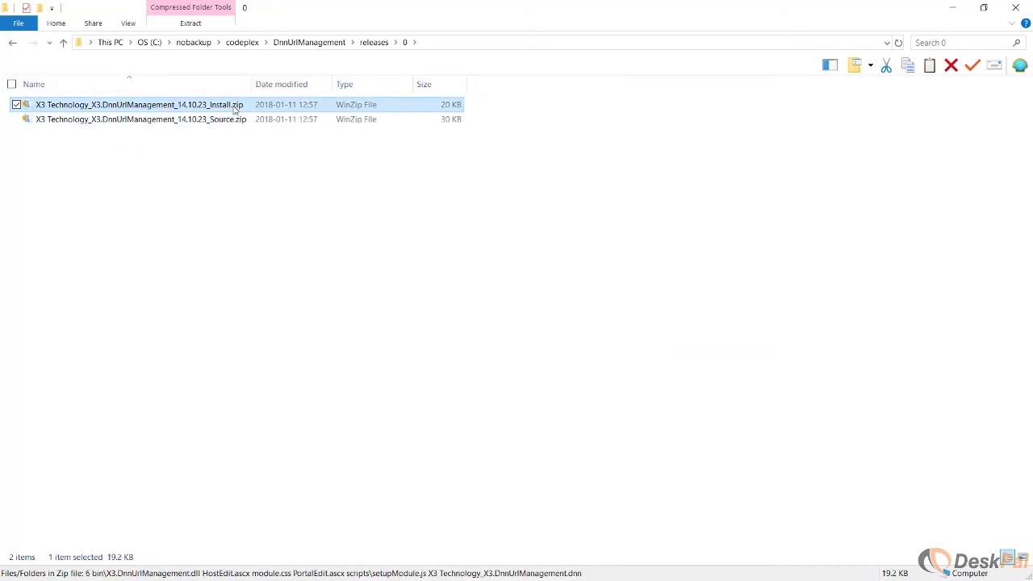
double_click(235, 107)
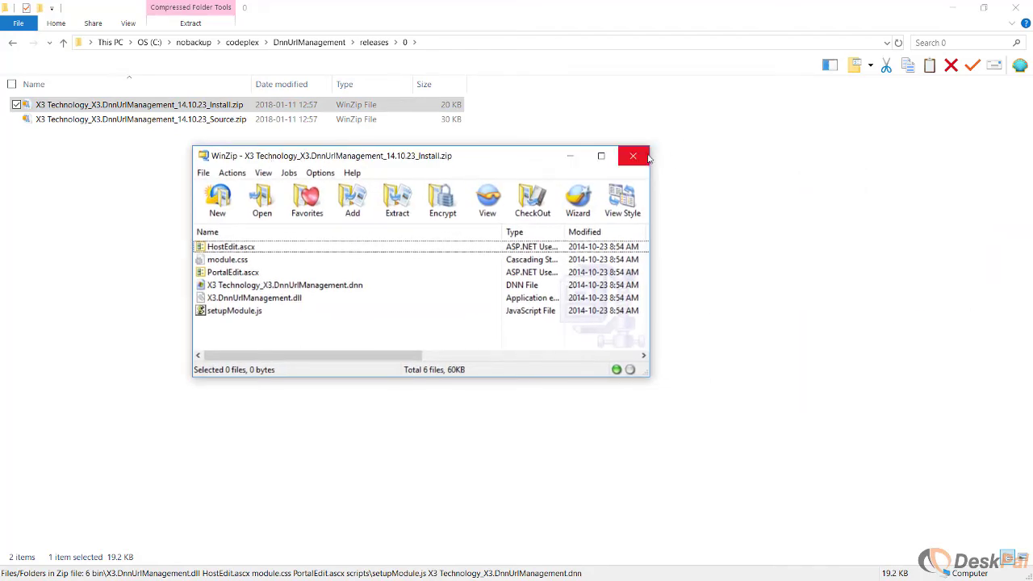
click(645, 158)
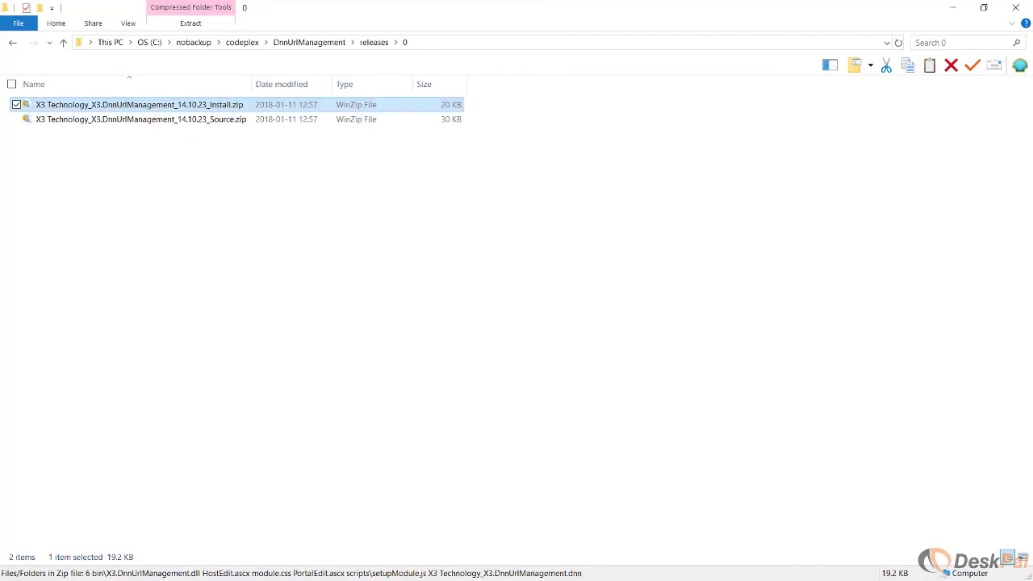
- Return to releaseList.json in Notepad++ and maximize its window
key(alt+Tab)
click(487, 293)
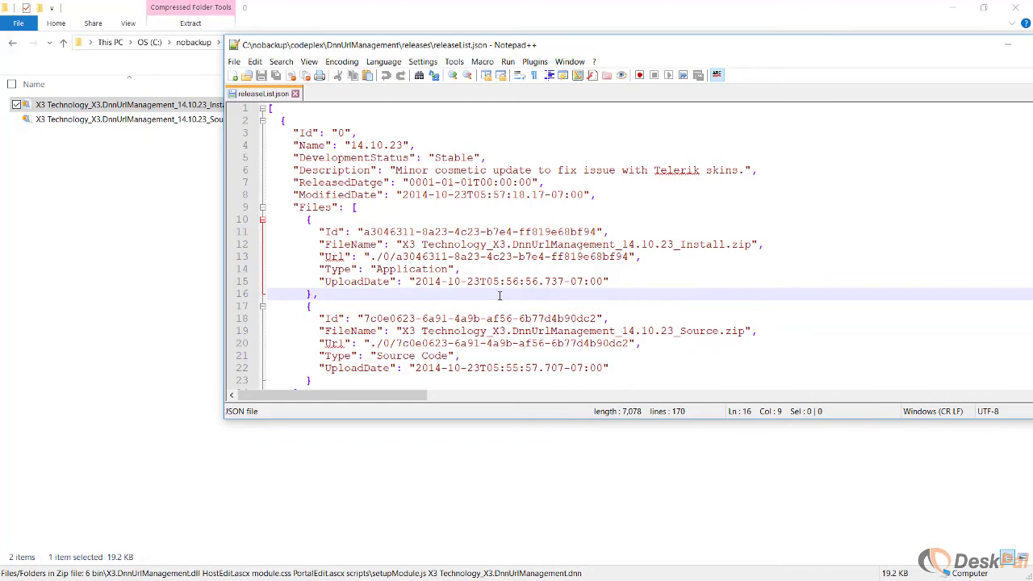
double_click(553, 46)
click(522, 193)
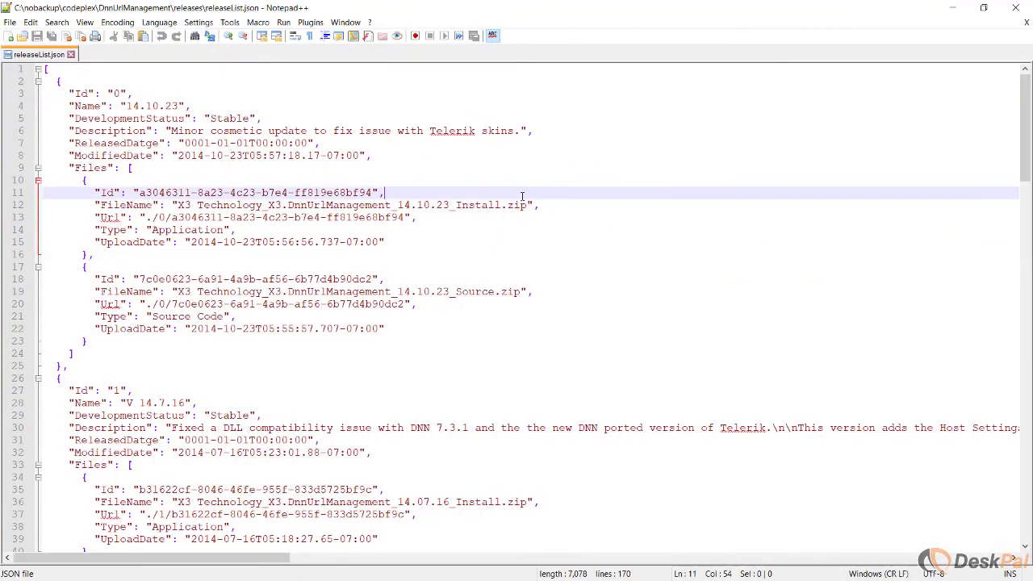
key(ctrl+f)
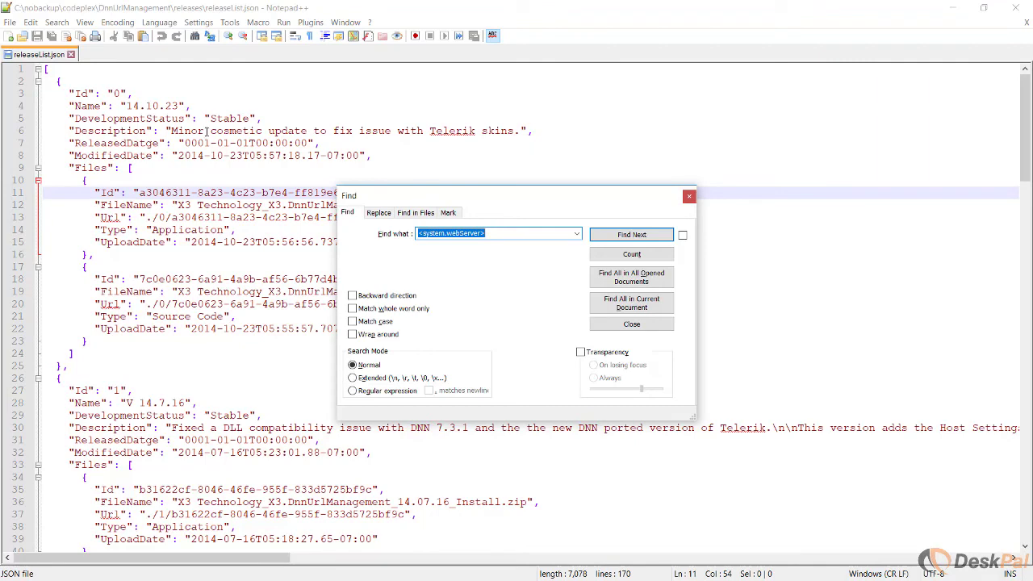
click(888, 266)
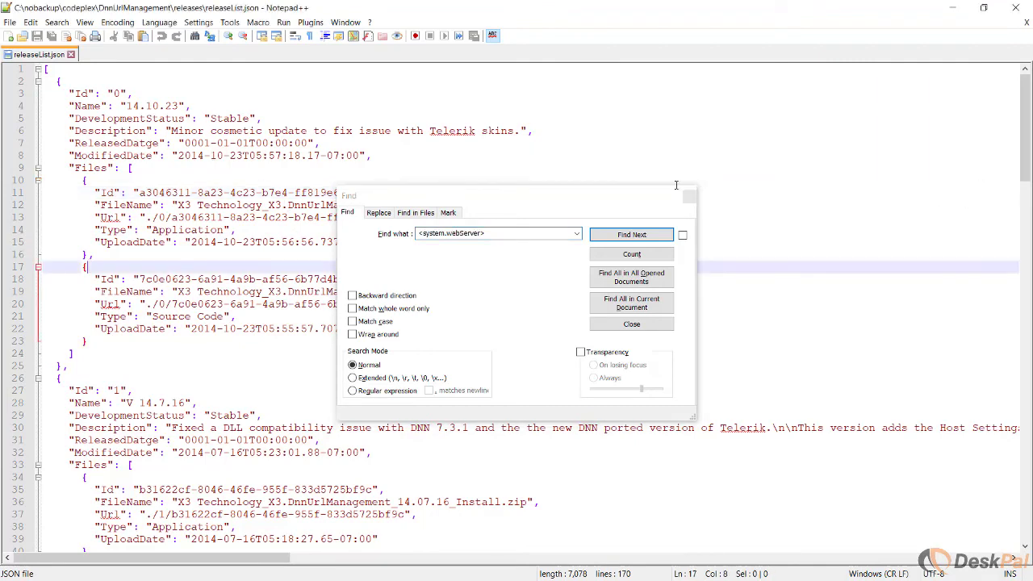
click(689, 196)
- Look through releaseList.json down to the entries with Id 4 and 5, and go back to the releases folder in File Explorer
drag(1029, 121, 998, 346)
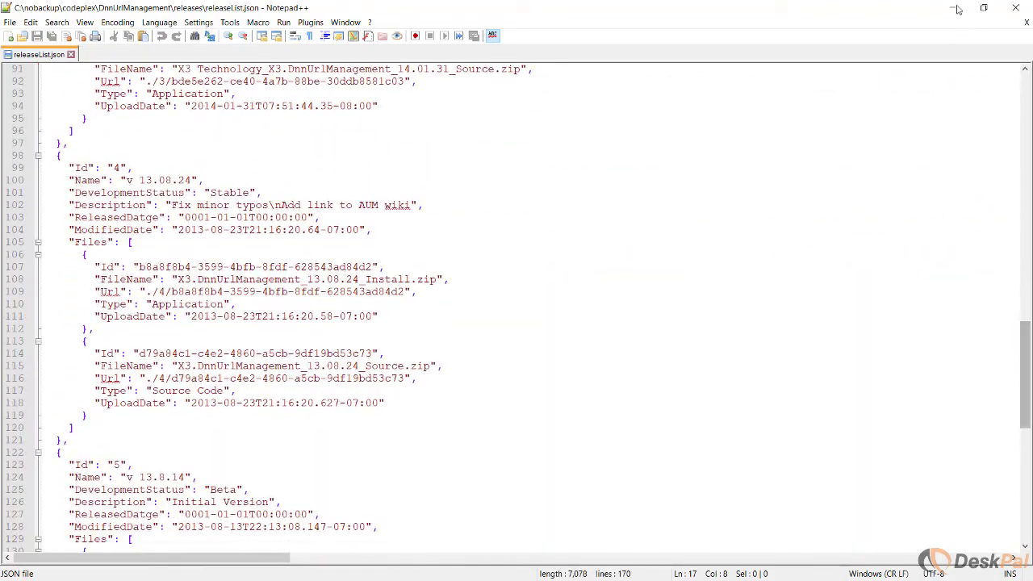
click(955, 8)
click(373, 42)
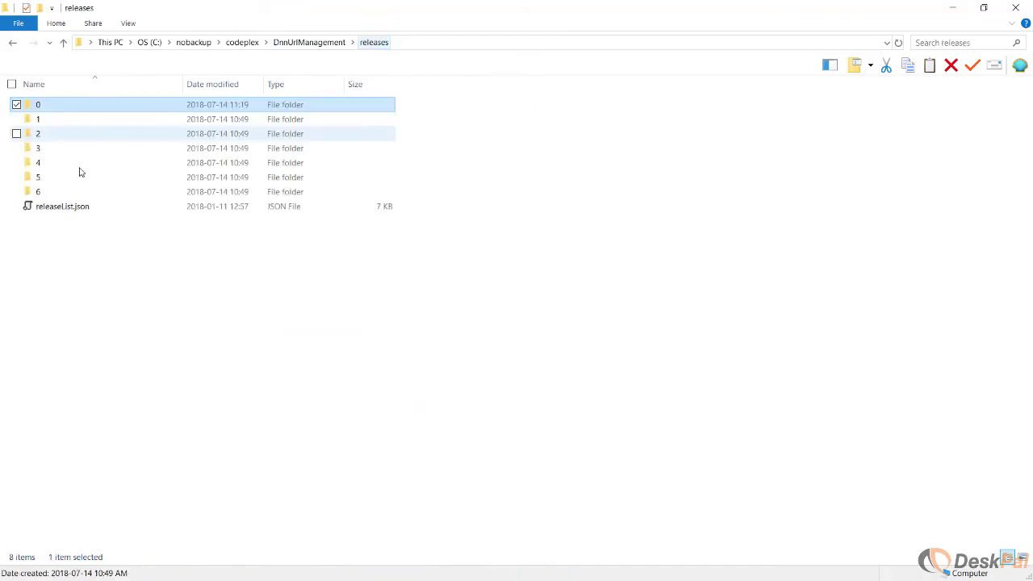
- Open release folder 3 and select its first extensionless file, whose name starts with 9918584f
click(37, 192)
click(41, 177)
click(48, 154)
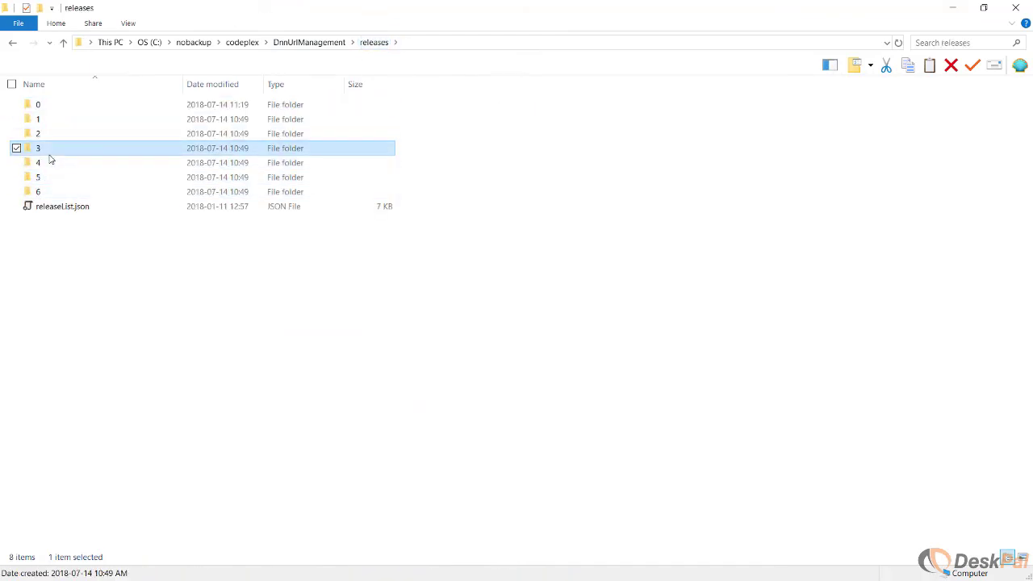
double_click(49, 153)
click(90, 105)
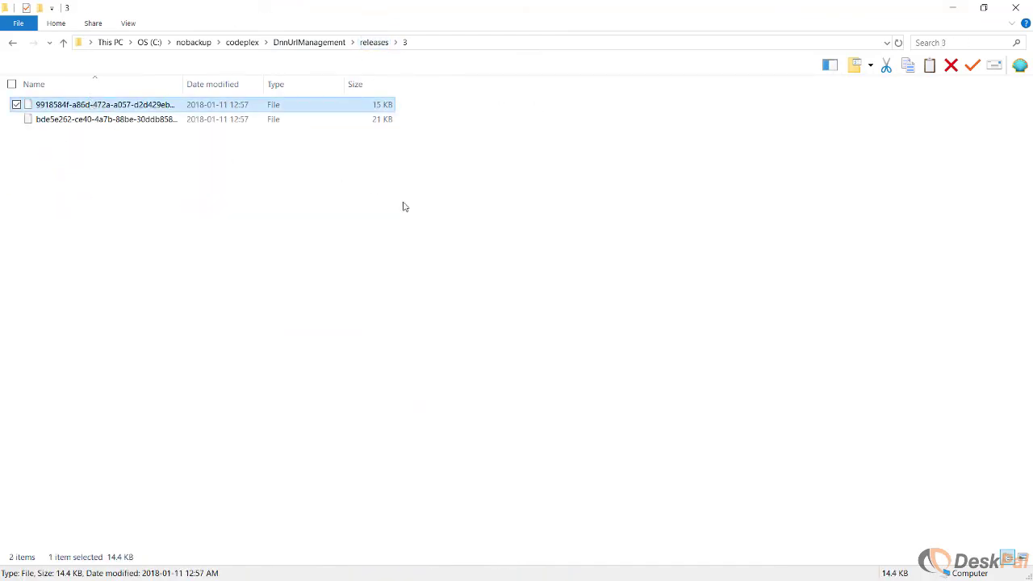
- Return to releaseList.json in Notepad++ and examine the Id and FileName of the Install.zip entry in release Id 4
key(alt+Tab)
click(450, 266)
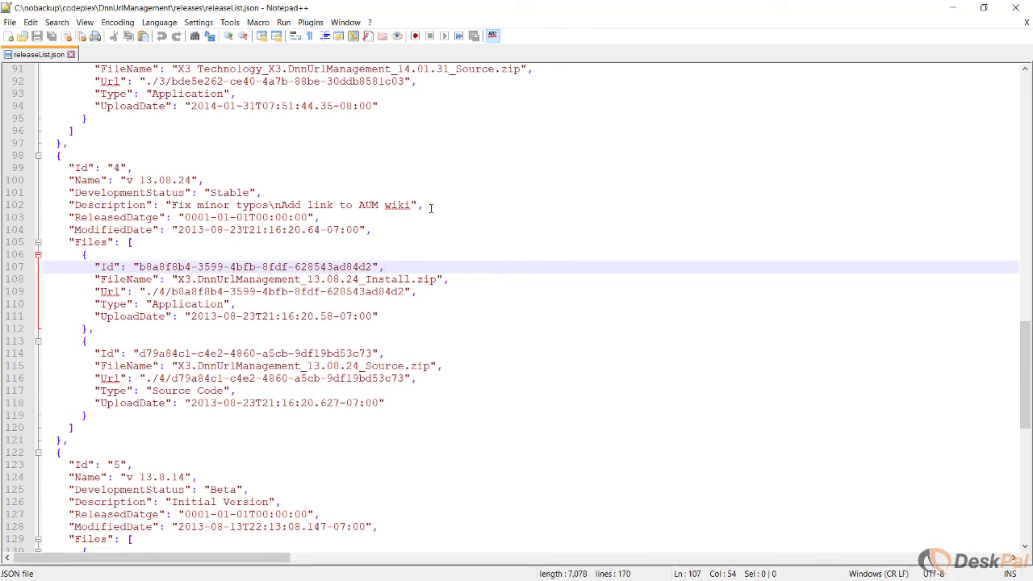
click(437, 279)
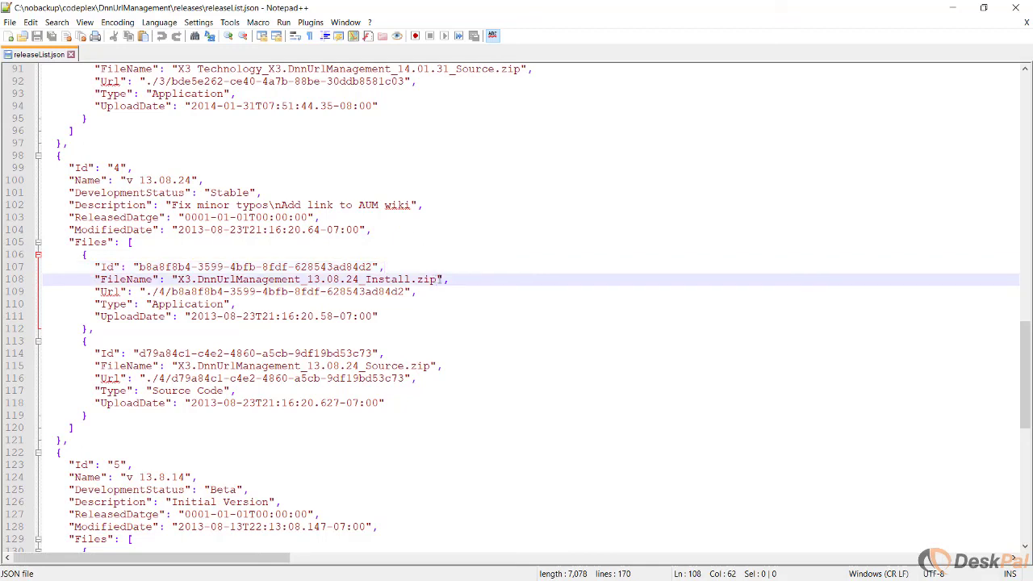